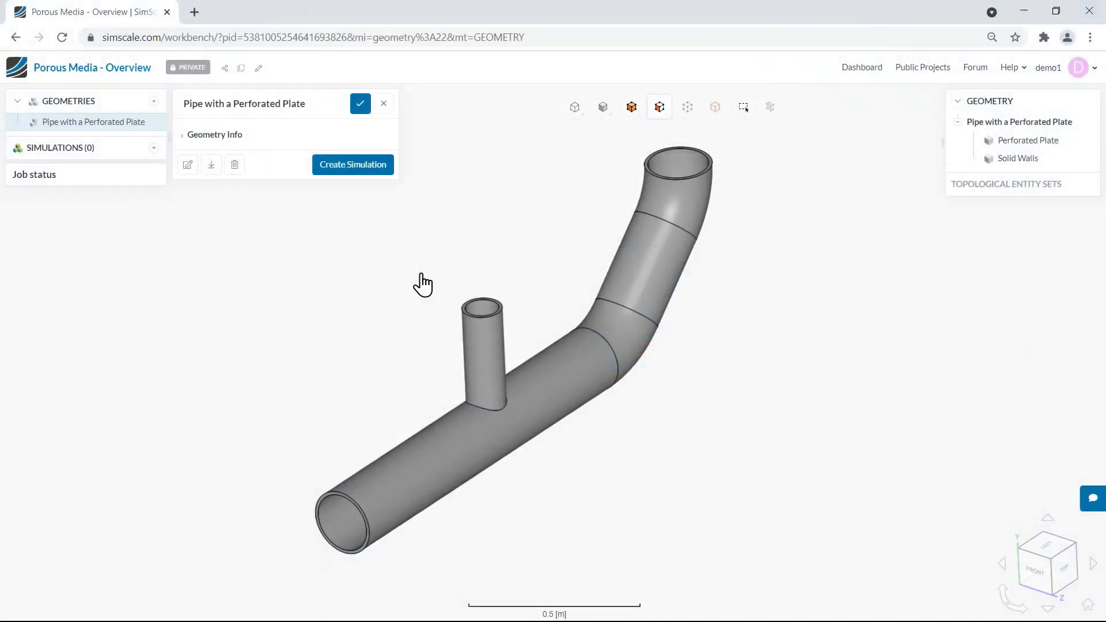
Step: Hide the Solid Walls part and examine the perforated plate inside the pipe
drag(421, 288, 311, 284)
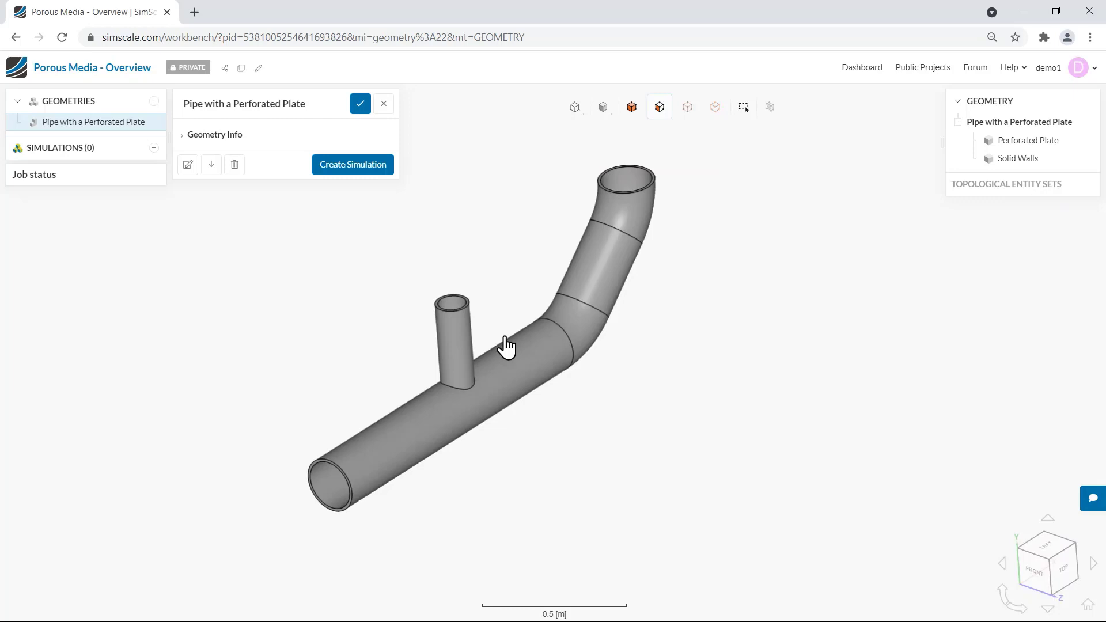
scroll(506, 346, up, 3)
right_click(524, 340)
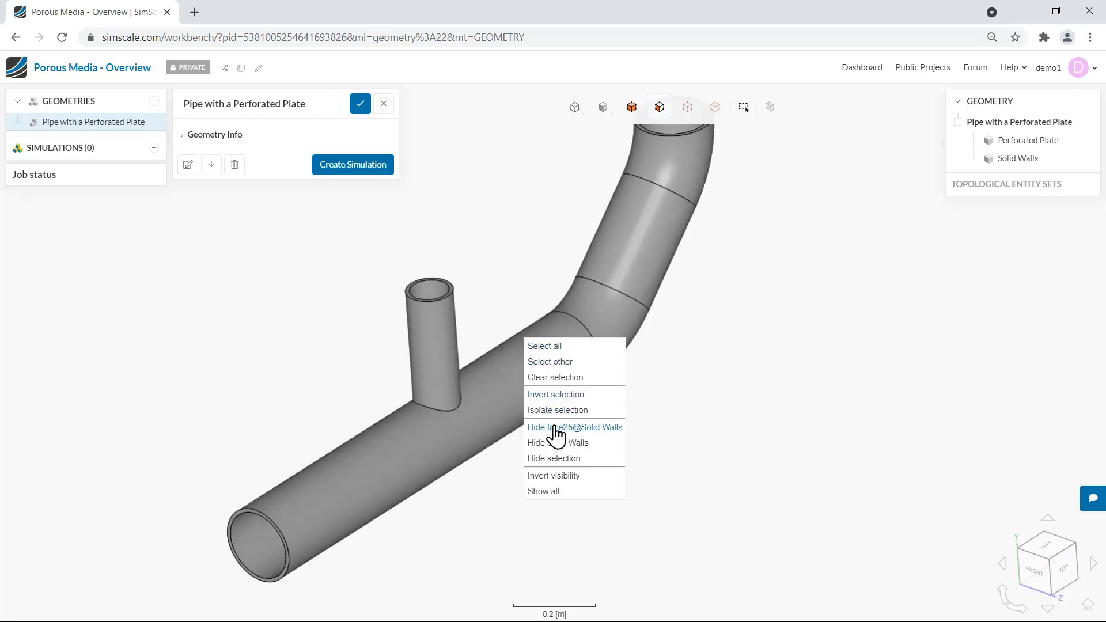
click(554, 443)
scroll(530, 353, up, 3)
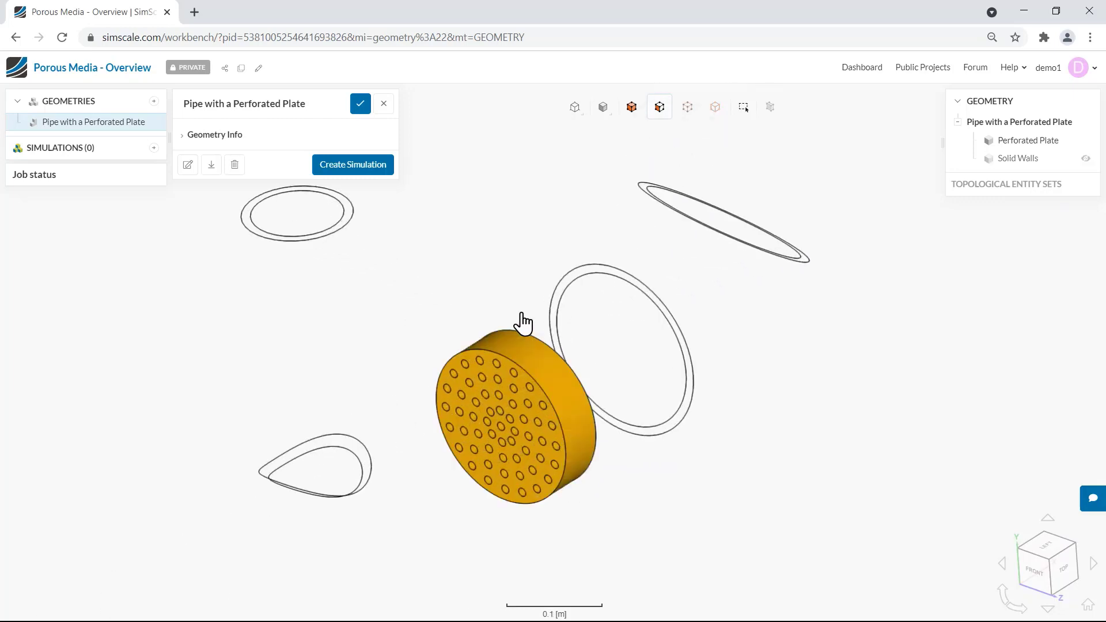
scroll(479, 541, up, 1)
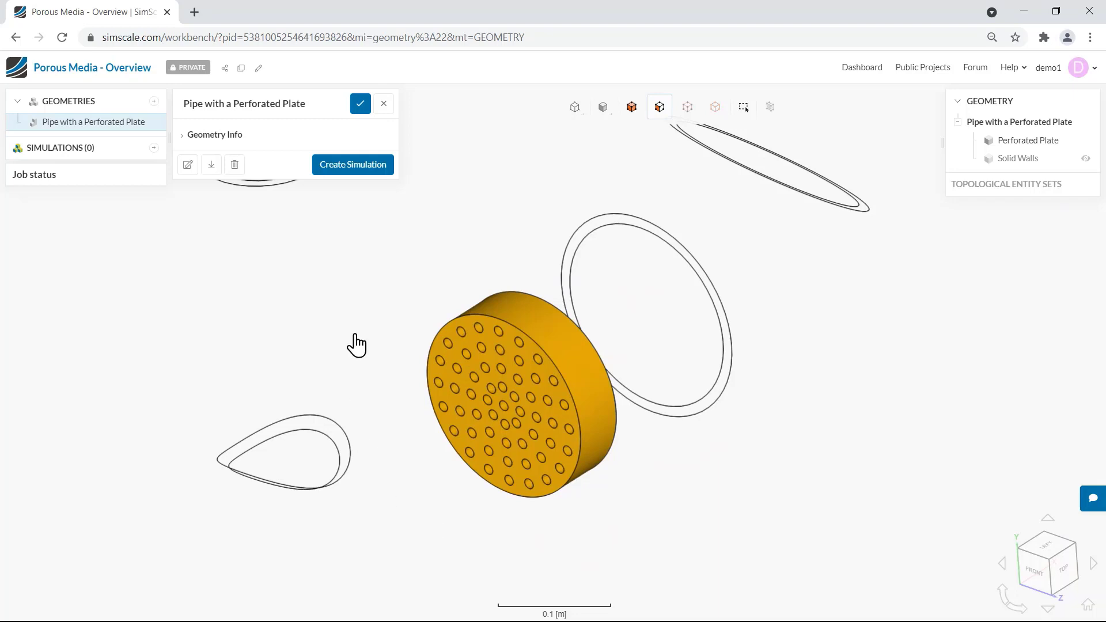
Step: Show all parts again and render the model translucent to view the perforated plate's place inside the pipe
right_click(359, 324)
click(382, 429)
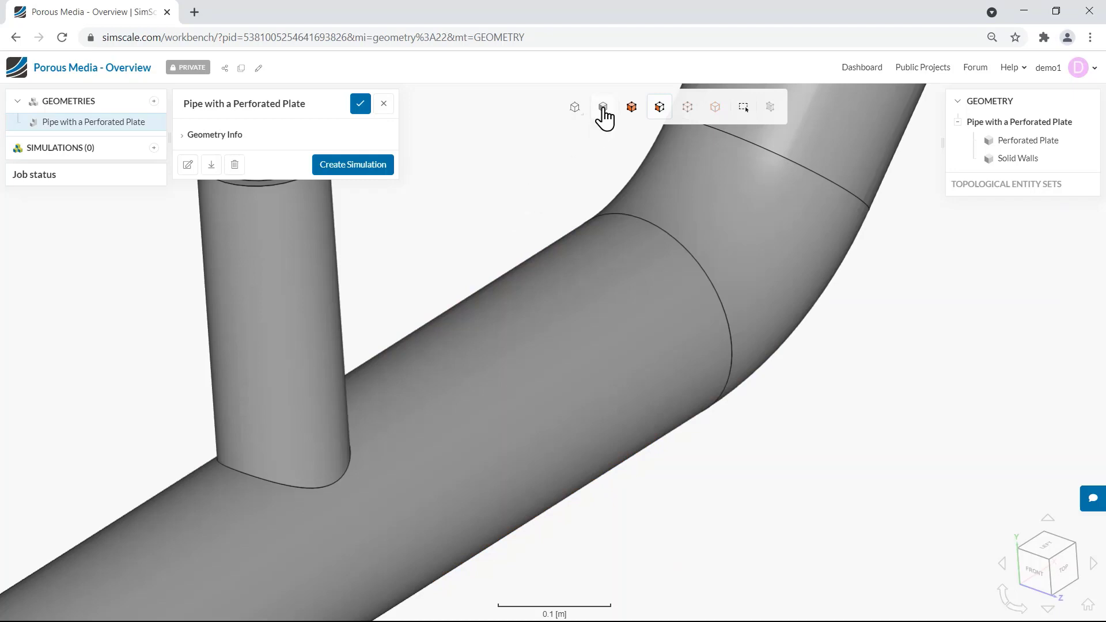
mouse_move(602, 110)
click(605, 185)
scroll(662, 323, down, 6)
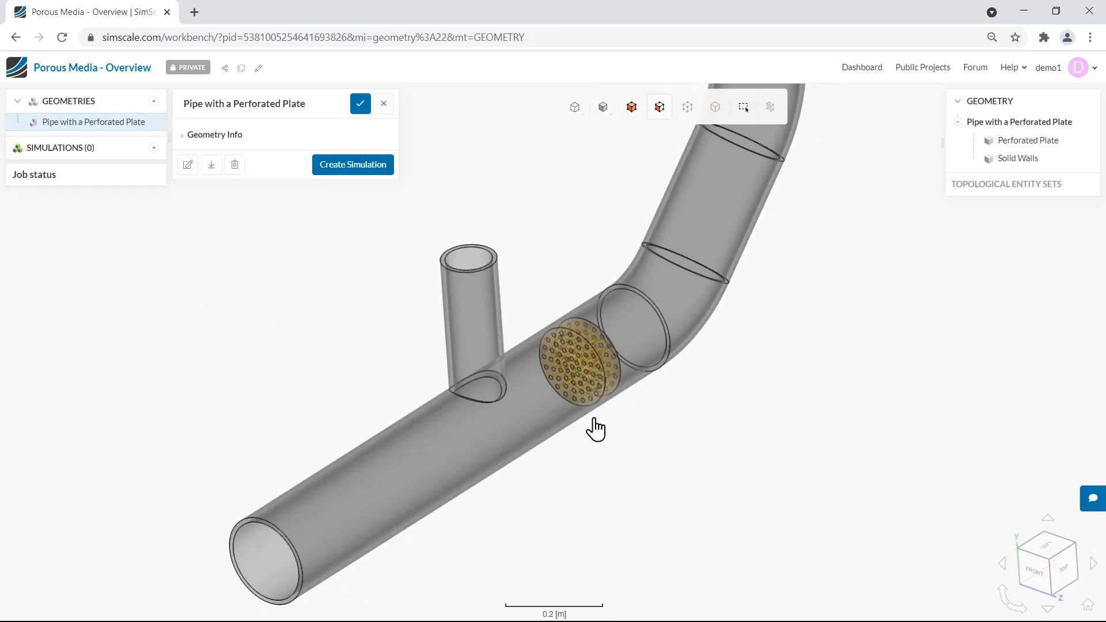
scroll(567, 440, down, 2)
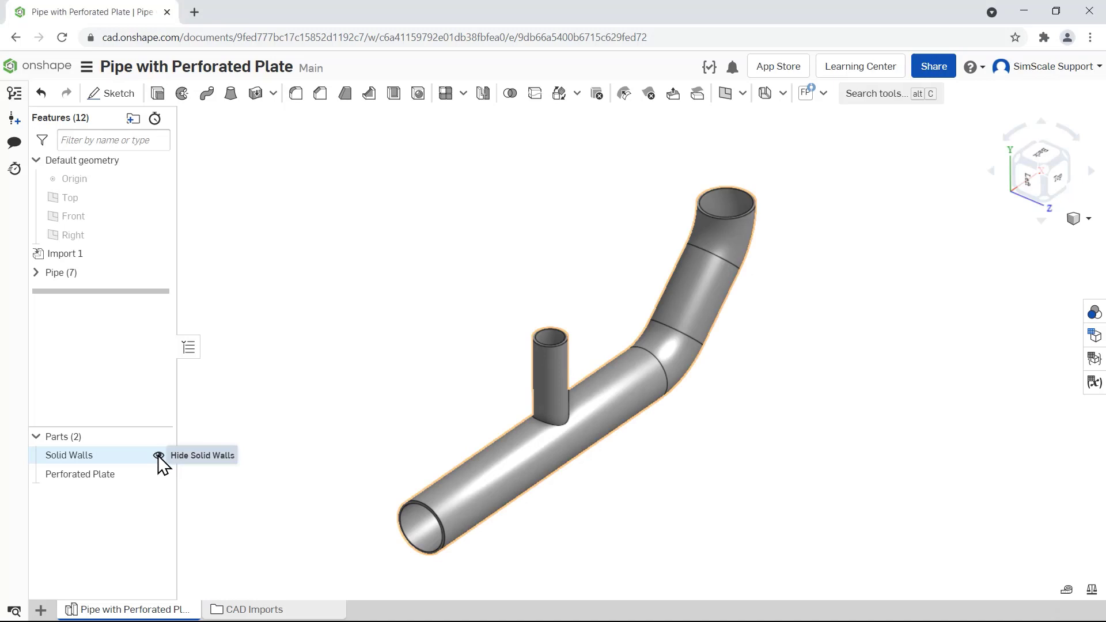
Step: In the Onshape document, hide Solid Walls and start a sketch on the perforated plate's front face, viewed straight on
click(158, 455)
scroll(651, 421, up, 5)
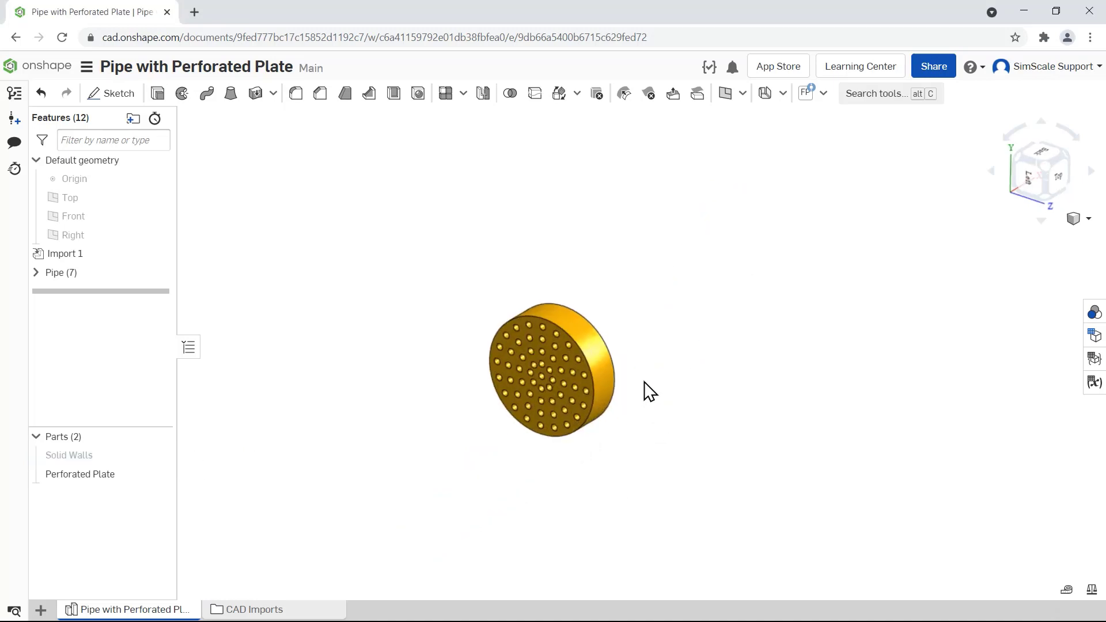
click(125, 97)
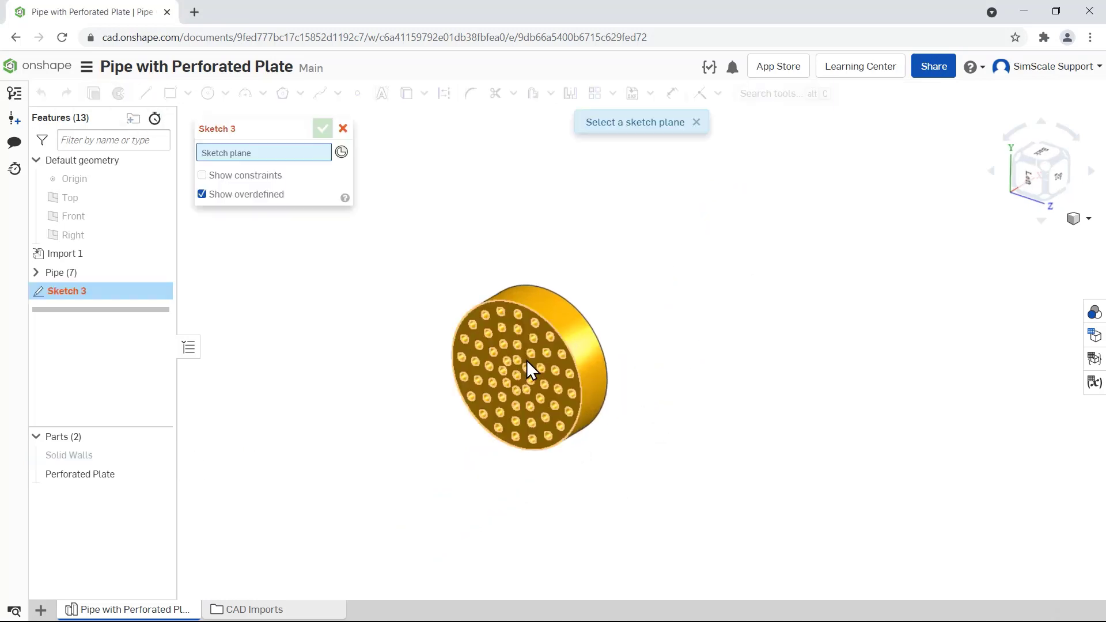
click(526, 348)
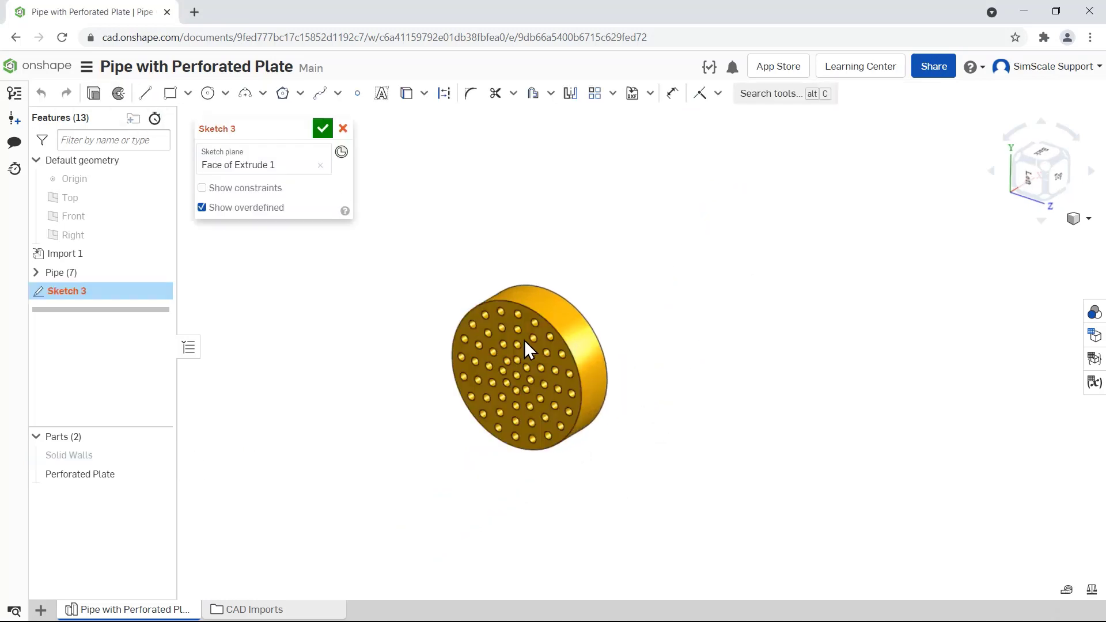
click(1029, 190)
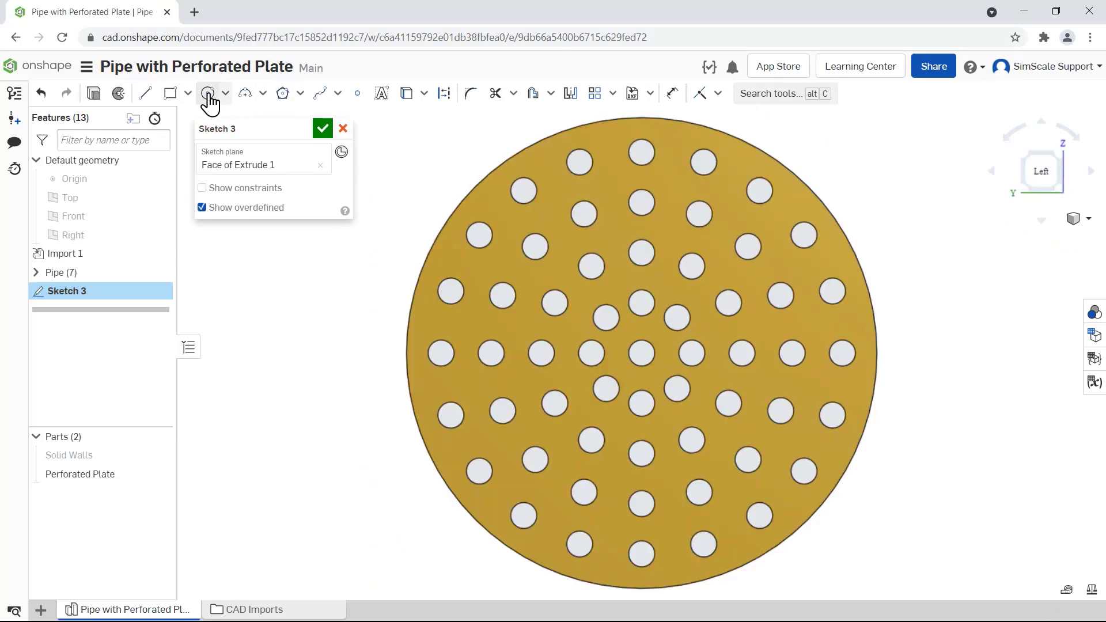
Step: Sketch a circle about 0.168 m in diameter centred on the plate, constrain it to the plate's outer edge, and finish the sketch
click(208, 94)
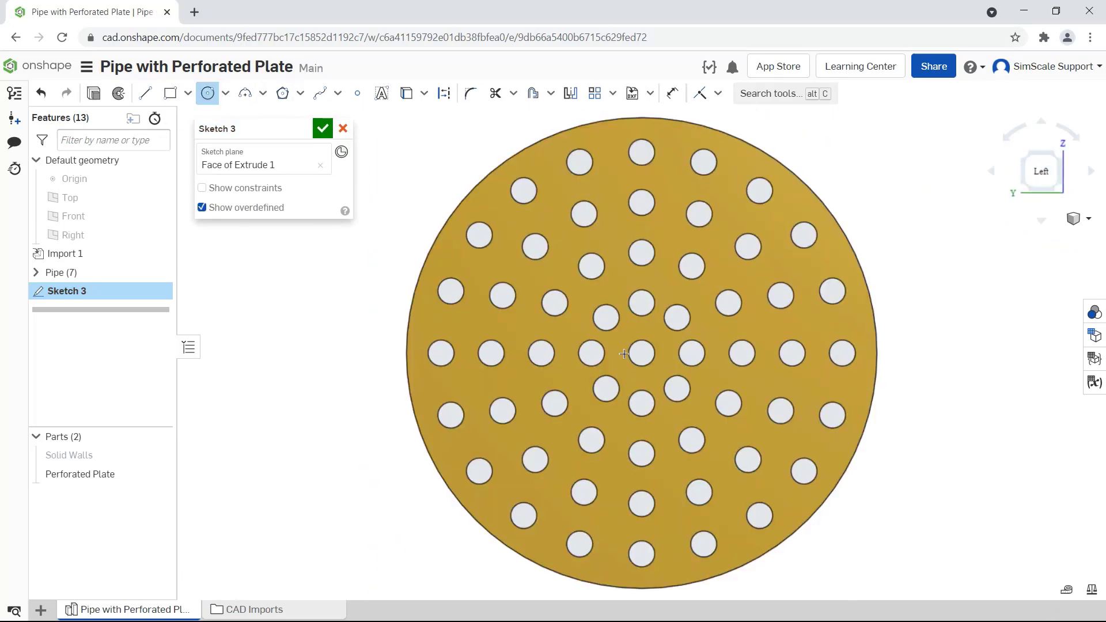
click(642, 353)
click(472, 221)
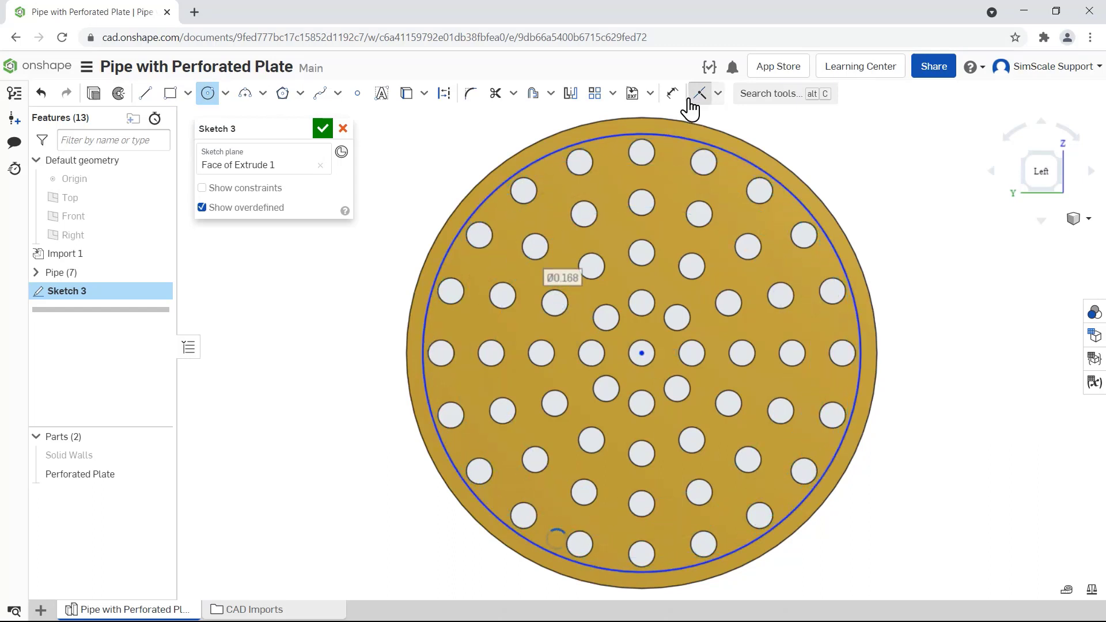
click(699, 93)
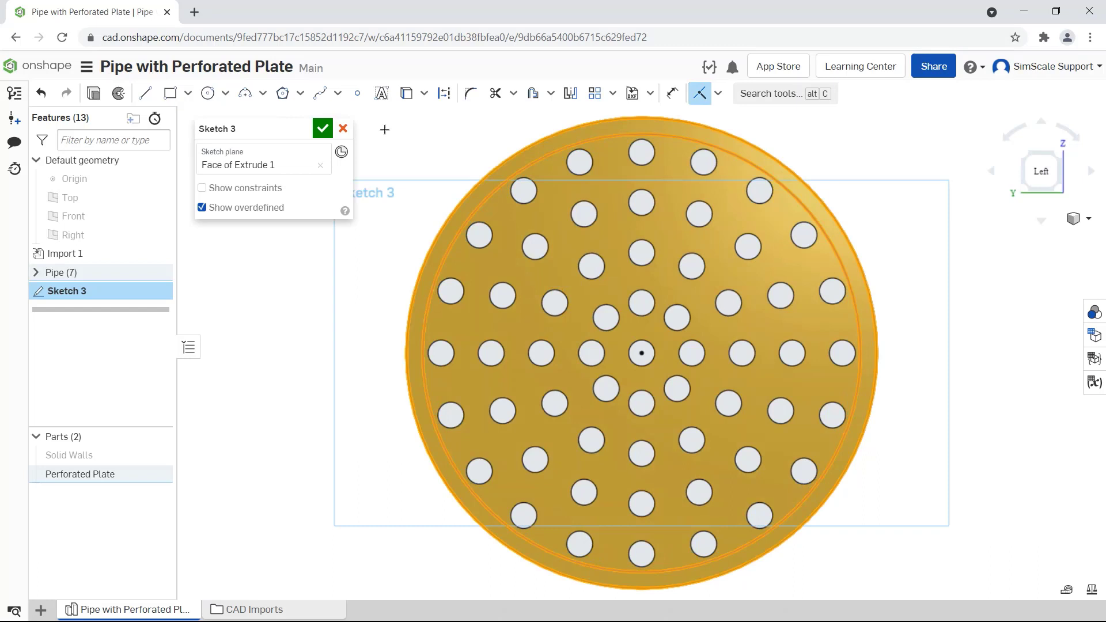
click(324, 129)
key(shift+7)
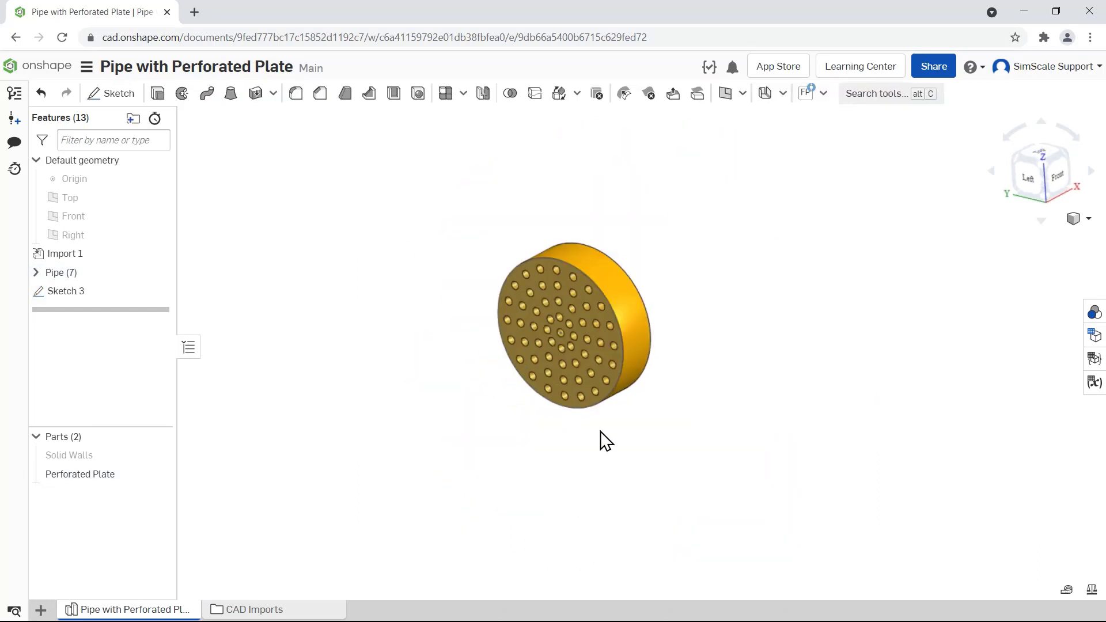
Step: Set up a solid Add extrusion of the circle sketch with the Up to face end type, ending at the plate's opposite face
click(157, 94)
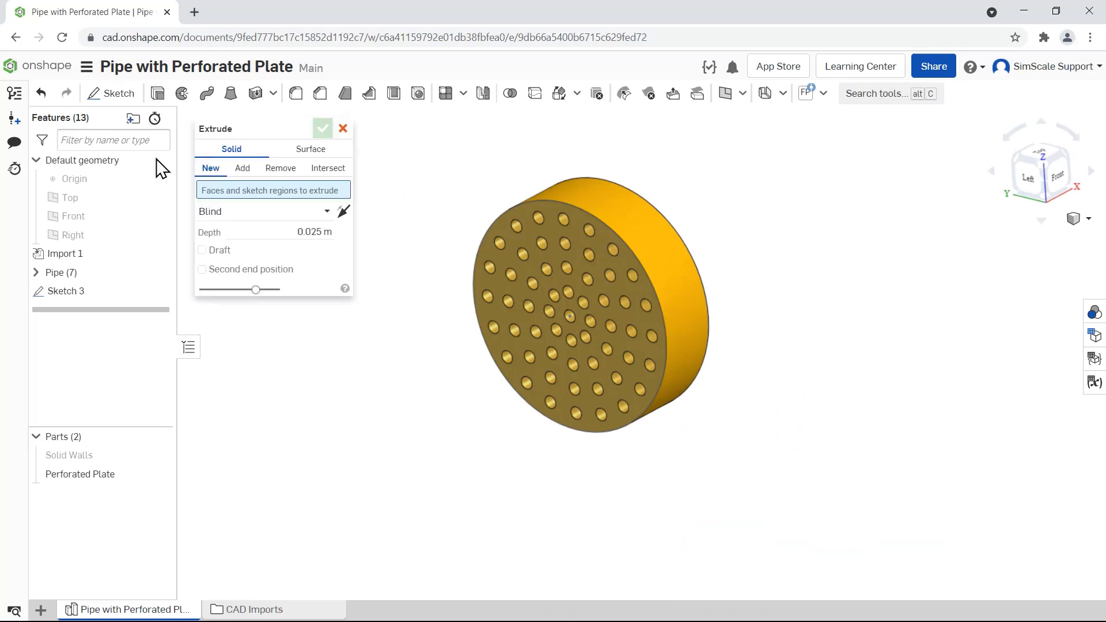
click(92, 291)
right_drag(548, 456, 628, 472)
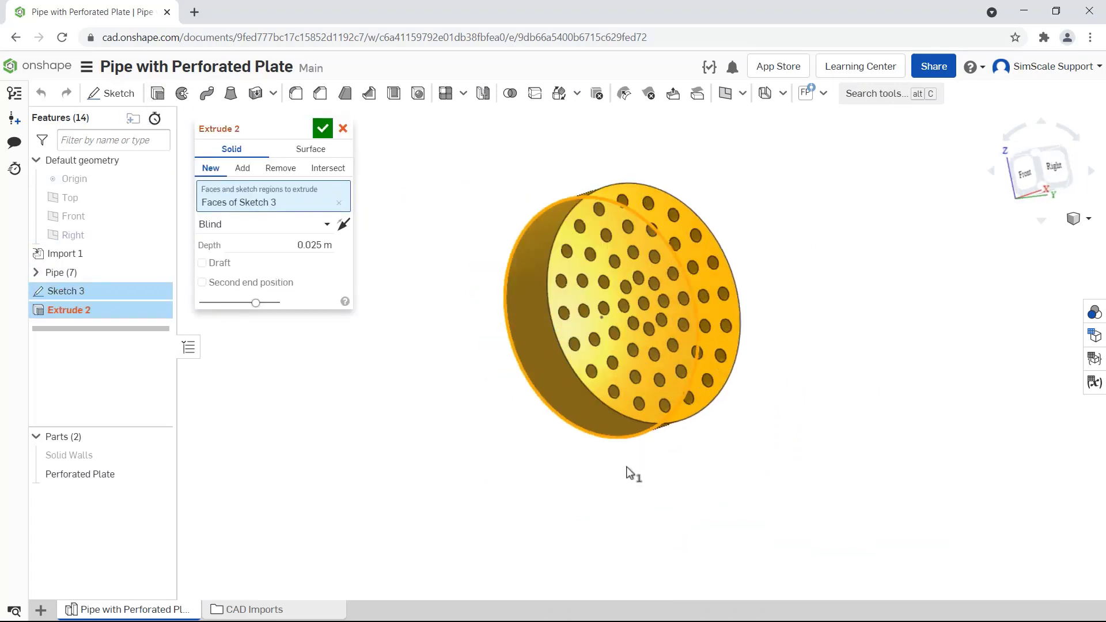
click(242, 168)
click(278, 224)
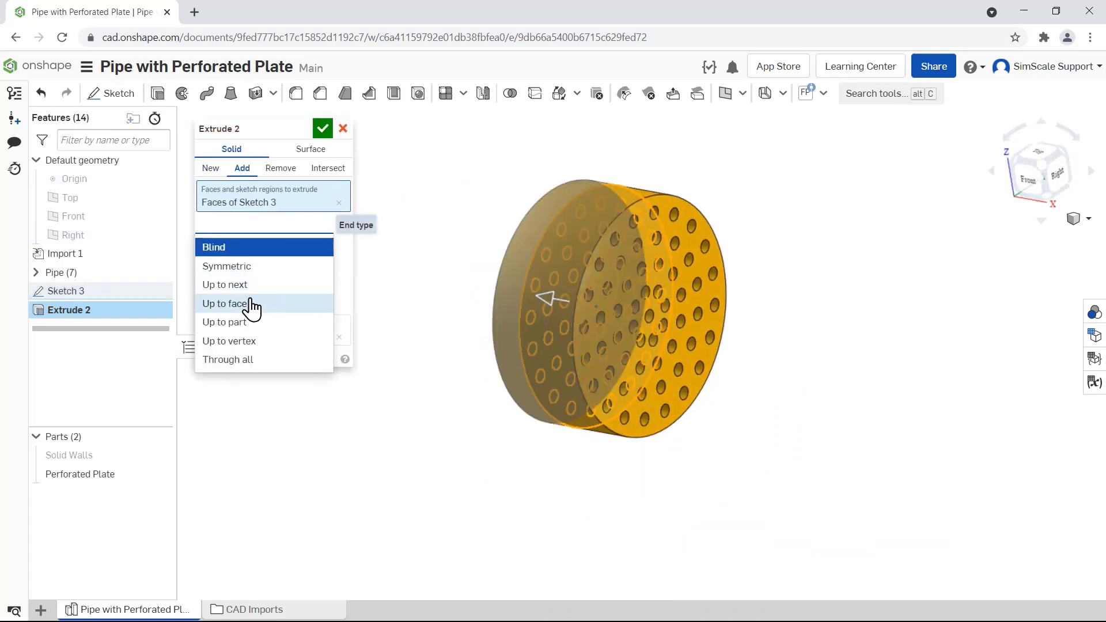
click(252, 303)
scroll(596, 299, up, 5)
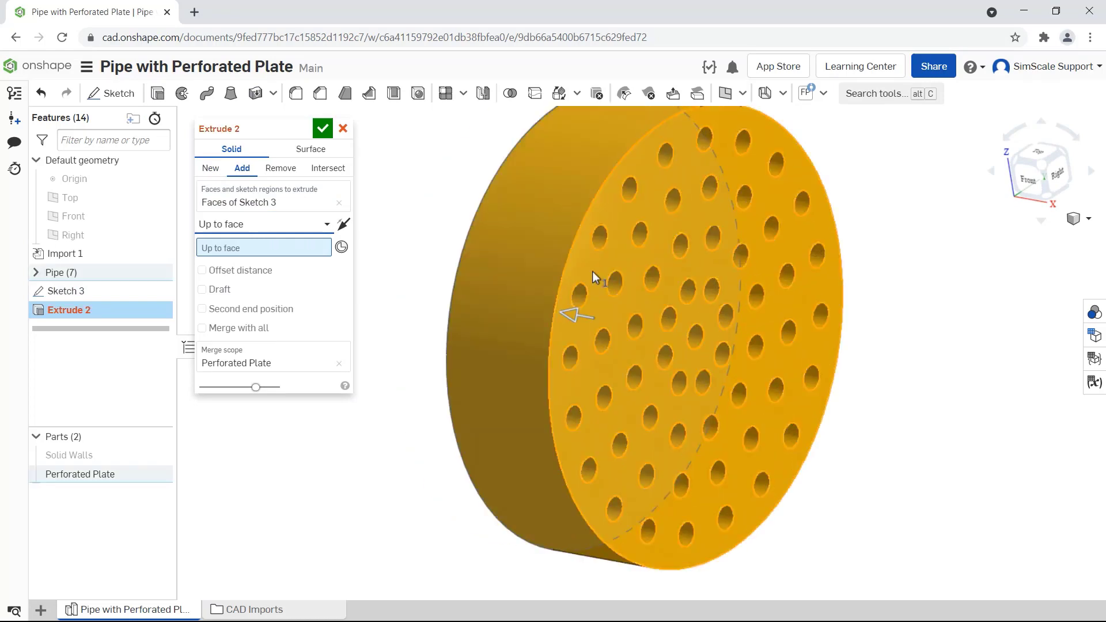
click(597, 278)
right_drag(365, 289, 429, 268)
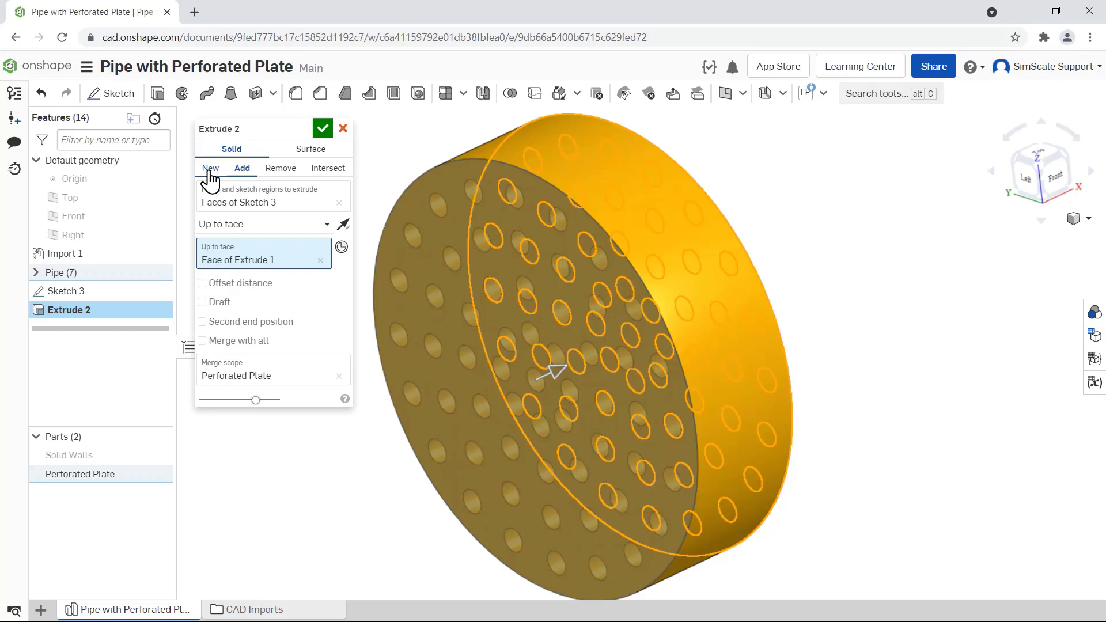
Step: Switch the extrusion to create a new separate part and accept it
click(211, 170)
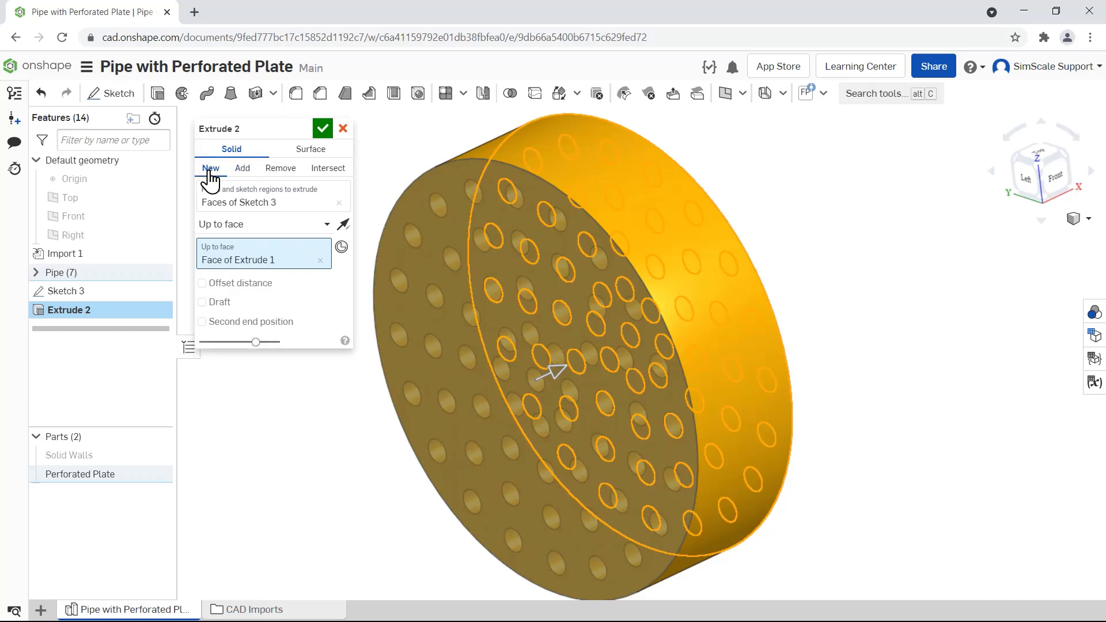
click(323, 127)
scroll(595, 257, down, 5)
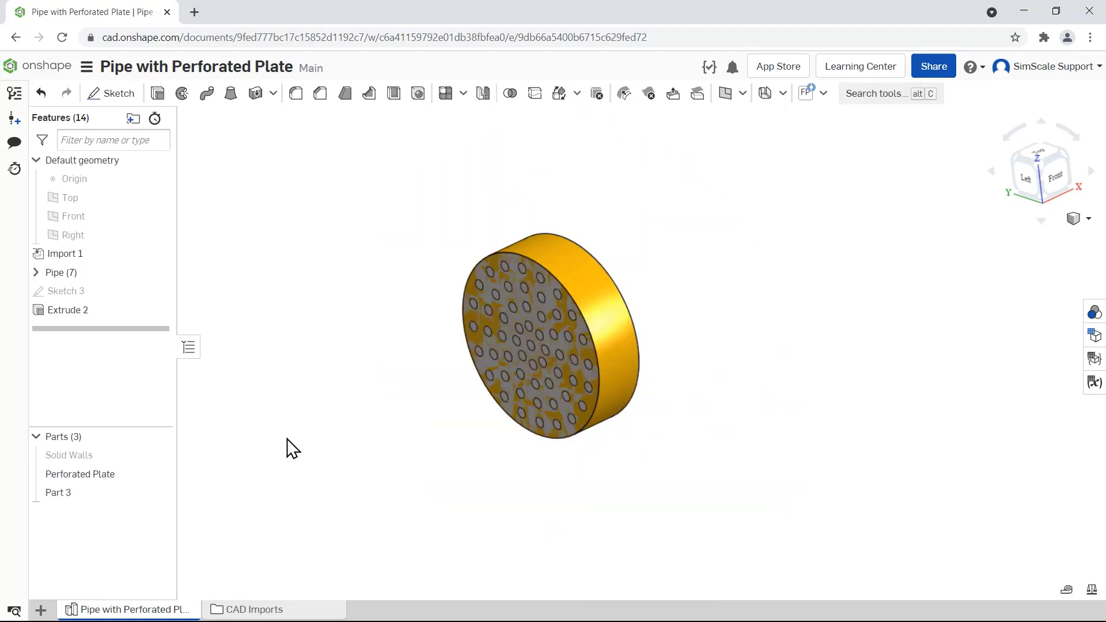
Step: Rename the newly extruded part as Porous Zone
right_click(75, 494)
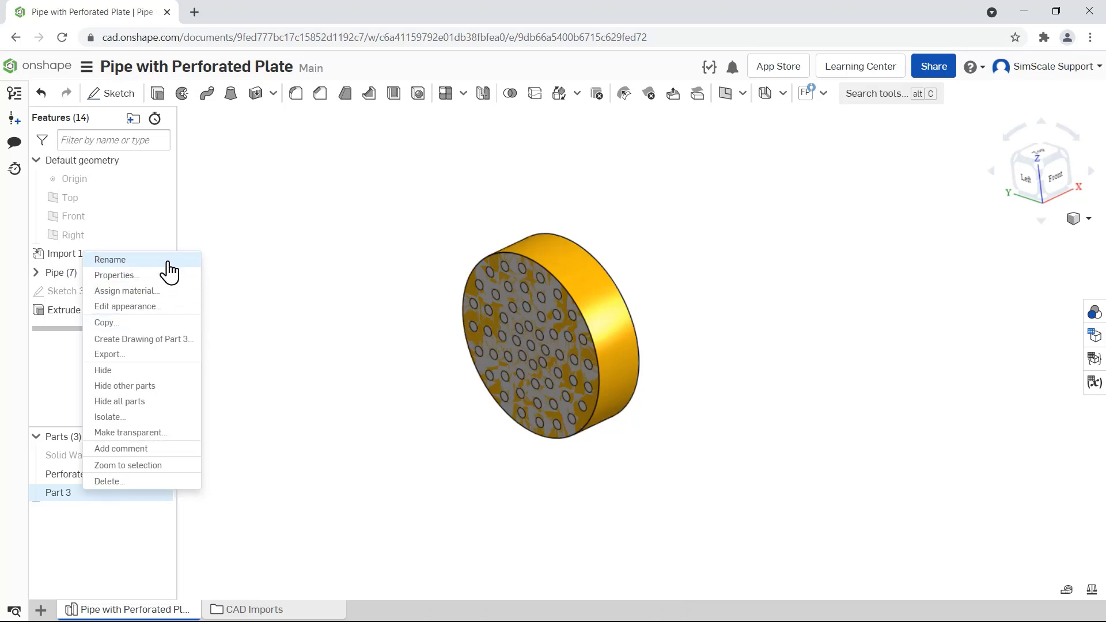
click(167, 261)
text(Porous Zone)
key(Return)
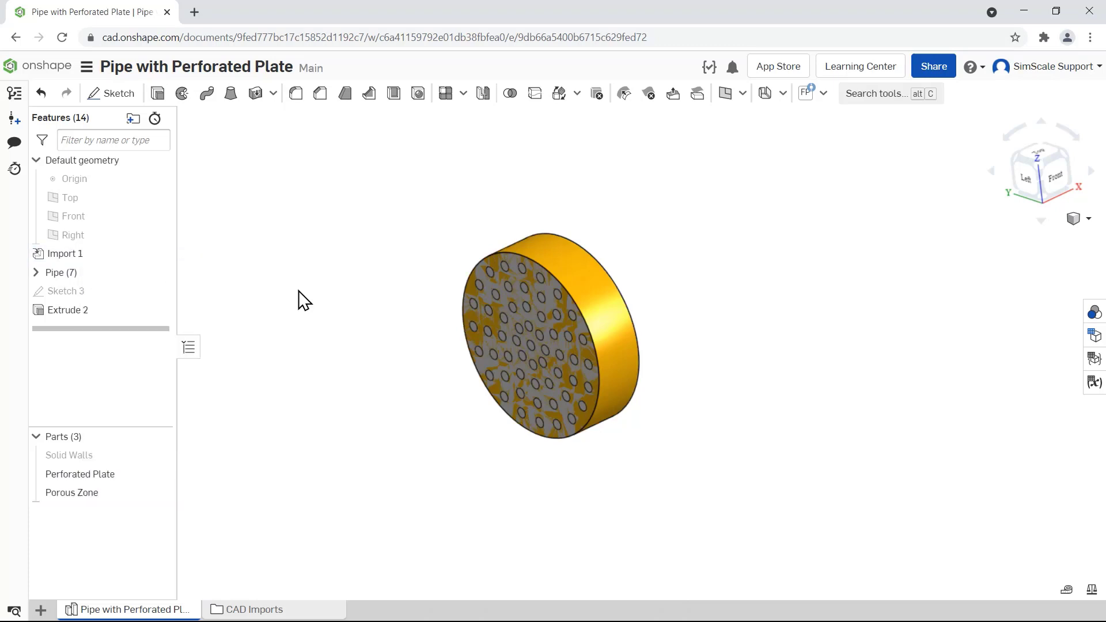
Step: Delete the Perforated Plate part and show the Solid Walls part again around the porous zone
right_click(111, 477)
click(140, 461)
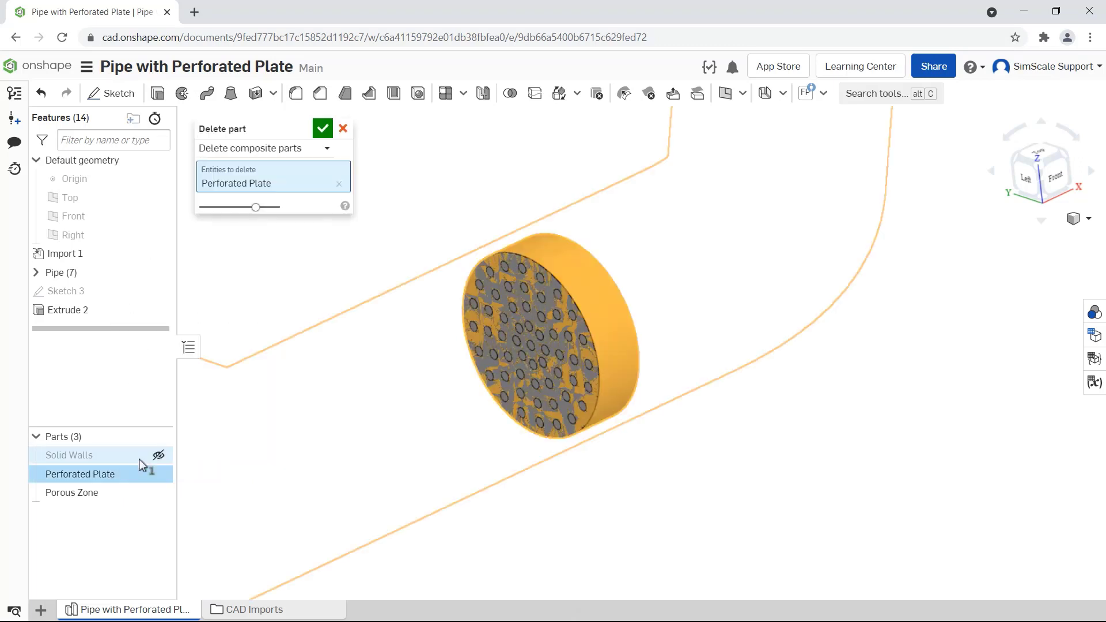
click(323, 129)
click(159, 456)
scroll(455, 357, down, 3)
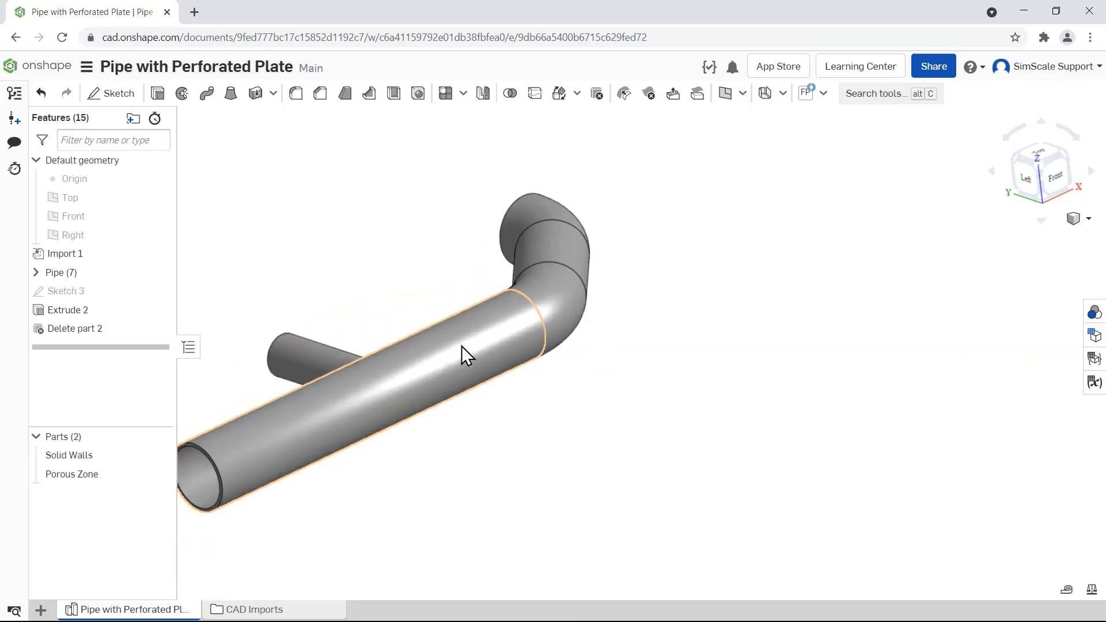
right_drag(464, 354, 500, 338)
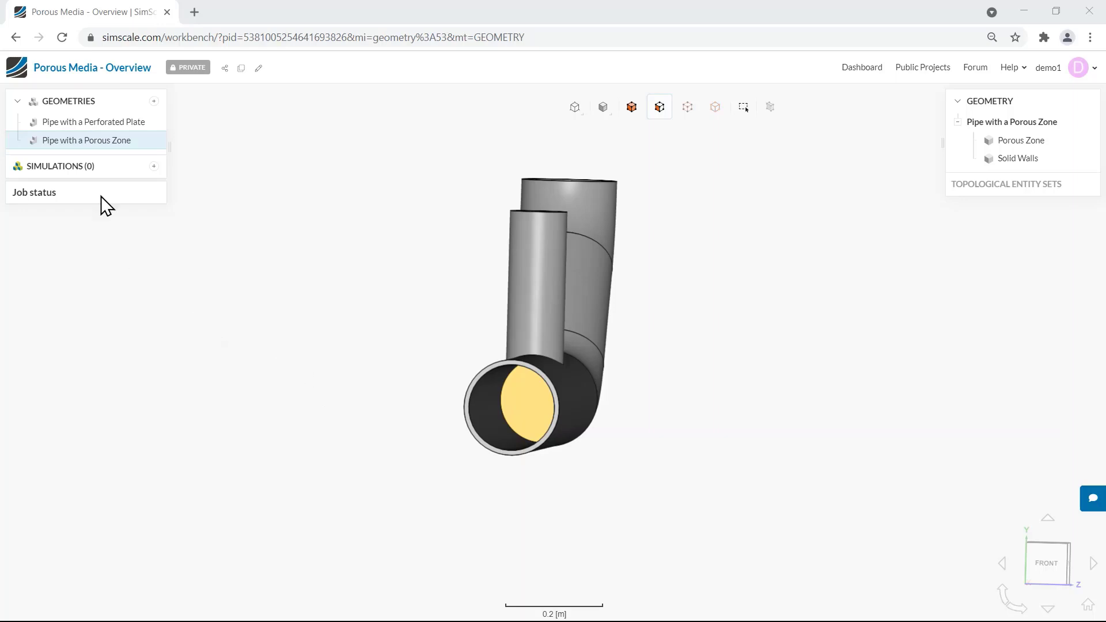
Step: In SimScale, open the Pipe with a Porous Zone geometry for CAD editing
click(90, 144)
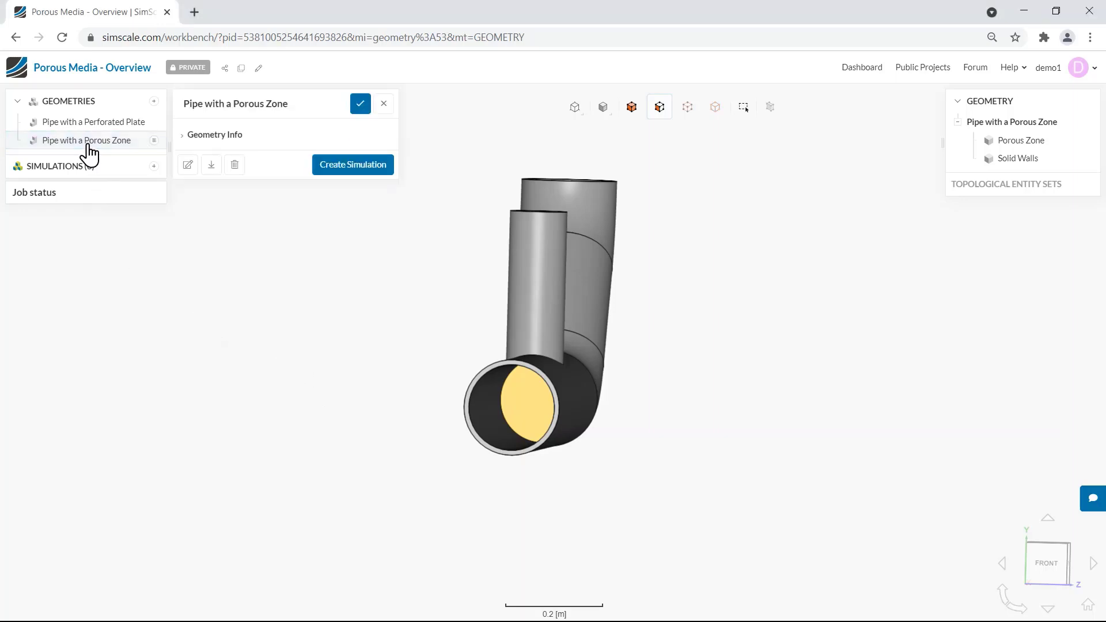
click(188, 166)
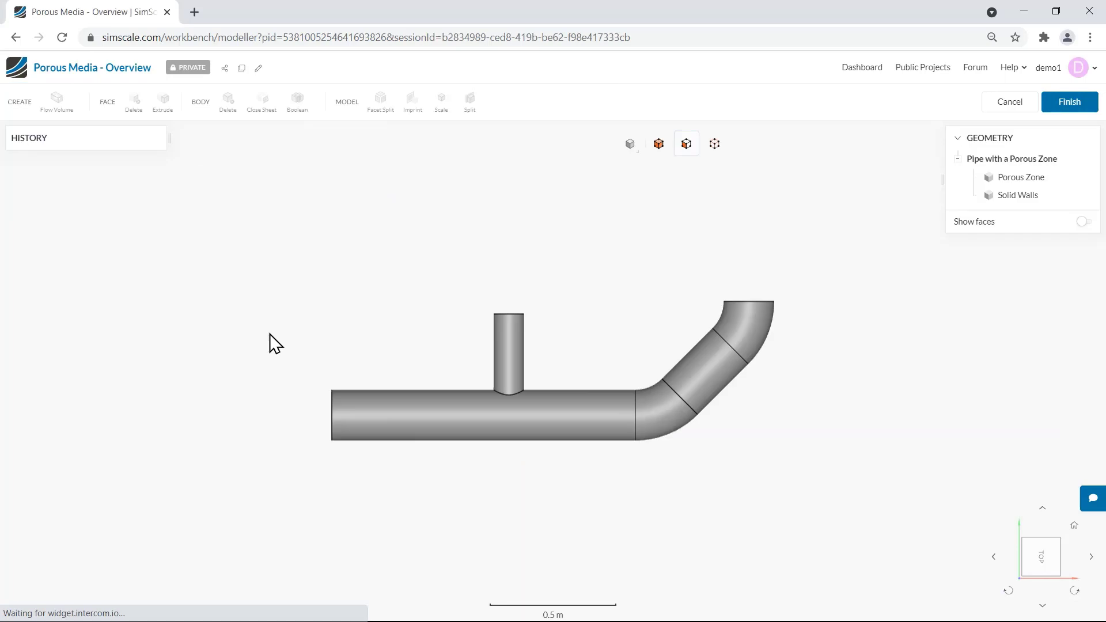
drag(262, 314, 379, 357)
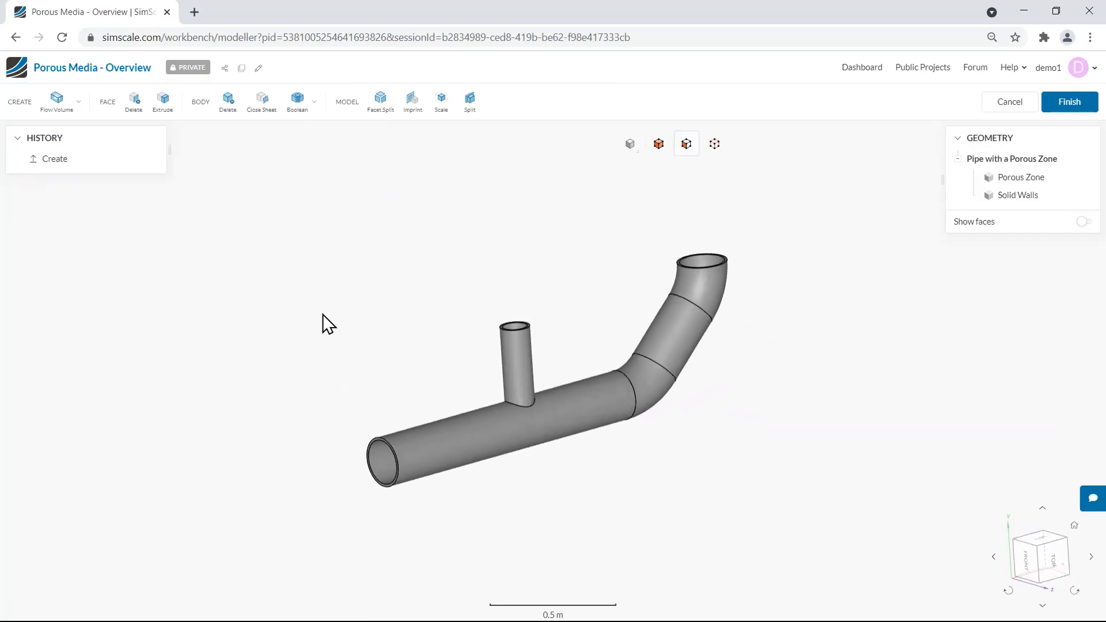
Step: Start an internal flow volume and pick the inner wall face at the main pipe's open end as the seed face
click(56, 107)
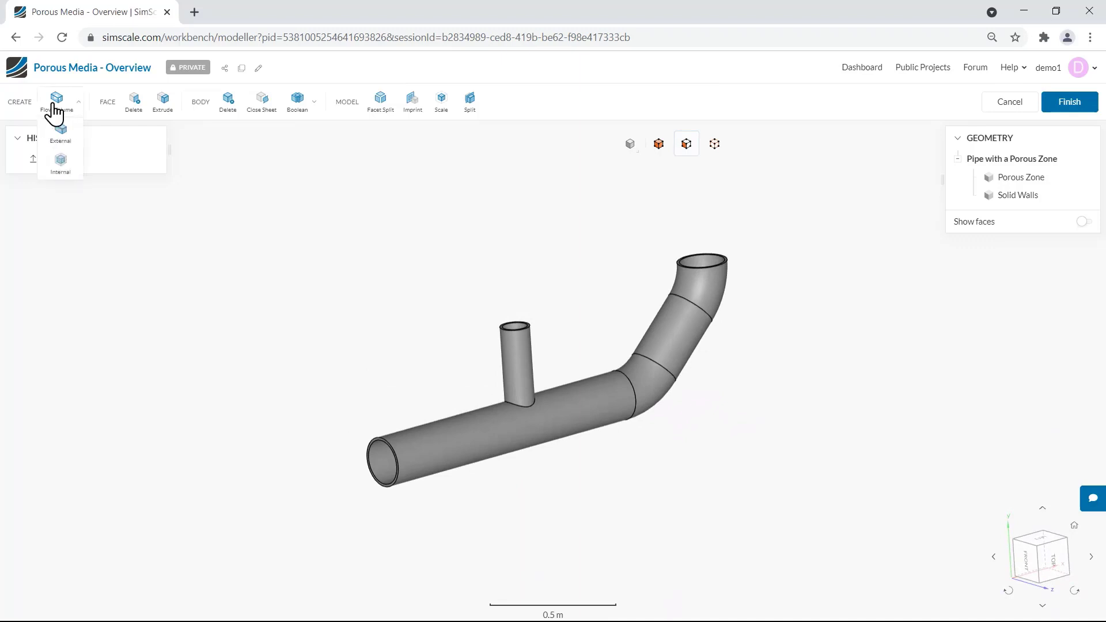
click(60, 160)
scroll(407, 398, down, 2)
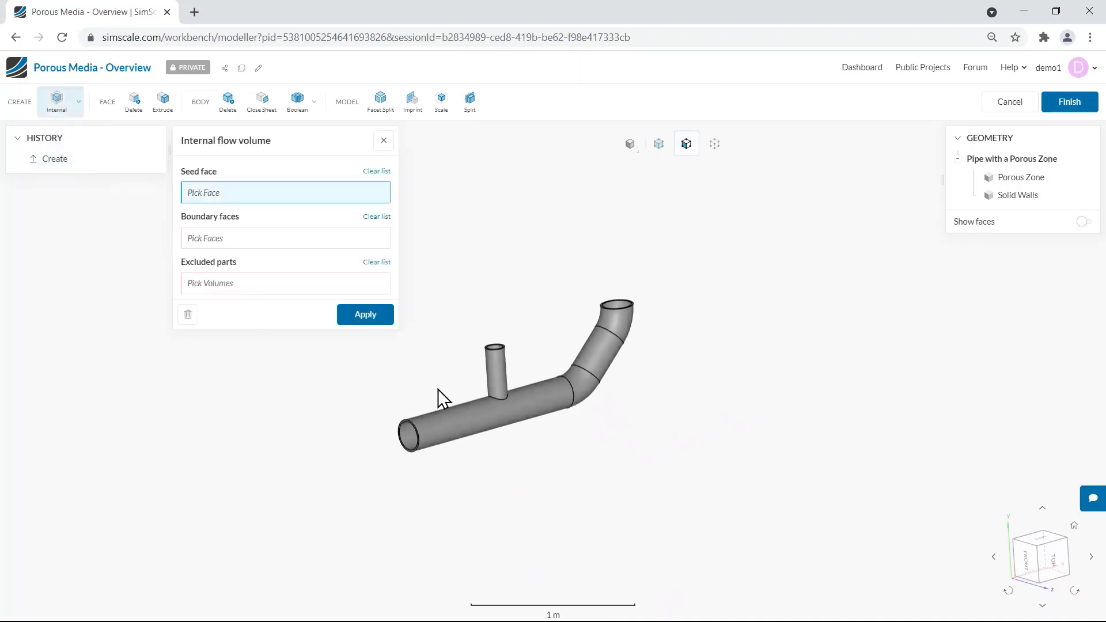
scroll(438, 389, up, 3)
scroll(409, 406, down, 2)
scroll(438, 380, up, 5)
scroll(492, 462, up, 1)
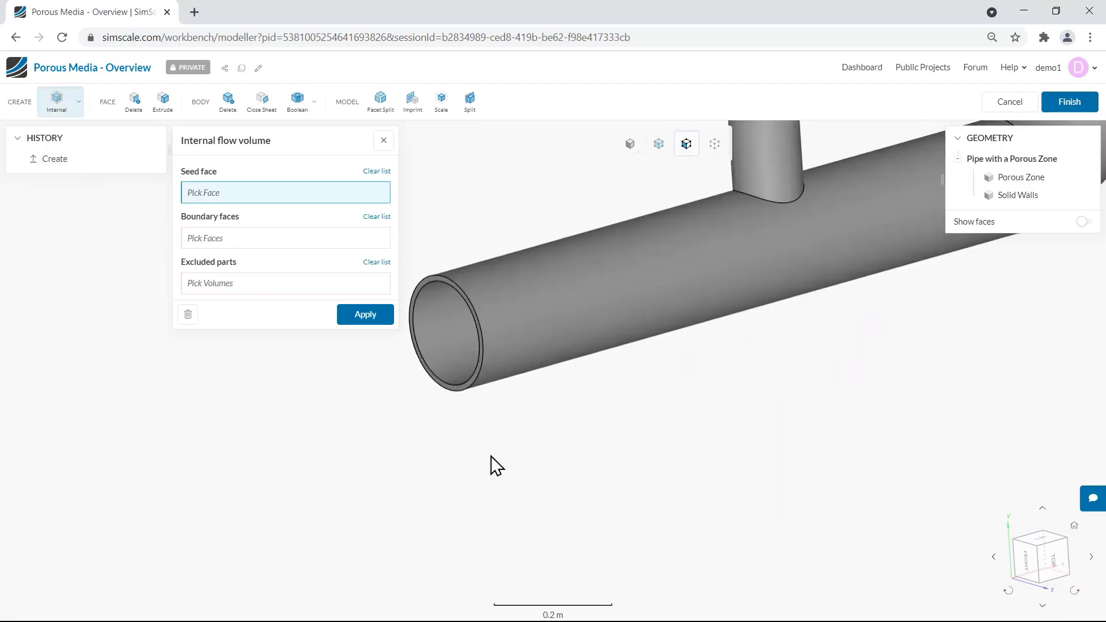
scroll(506, 487, down, 2)
scroll(459, 413, up, 4)
drag(475, 387, 498, 401)
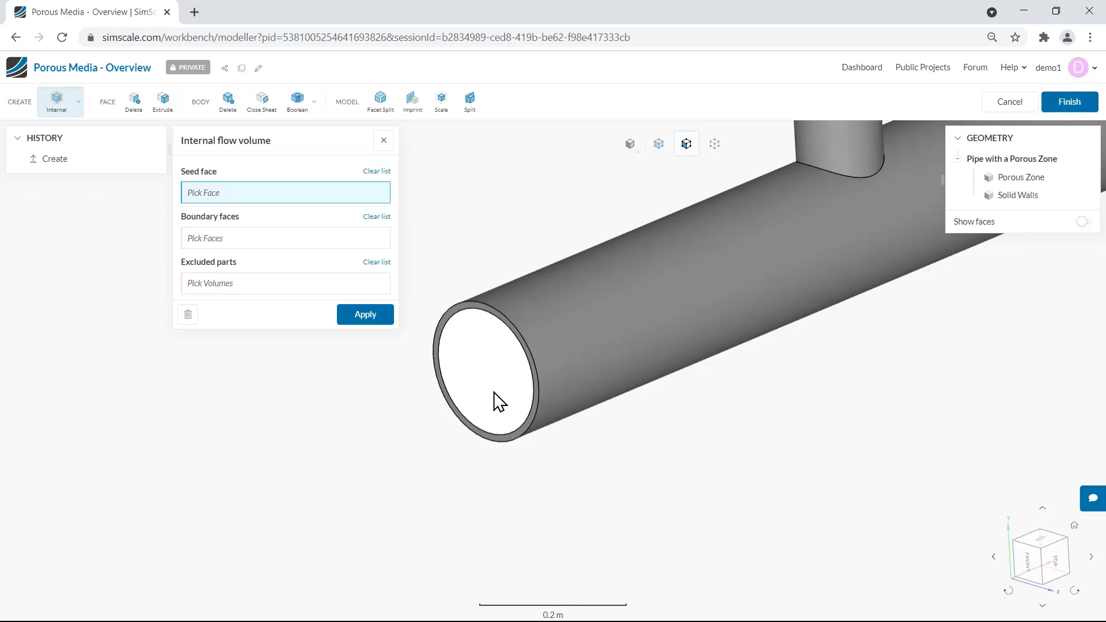
mouse_move(493, 400)
mouse_down()
mouse_move(518, 382)
mouse_move(506, 396)
mouse_up()
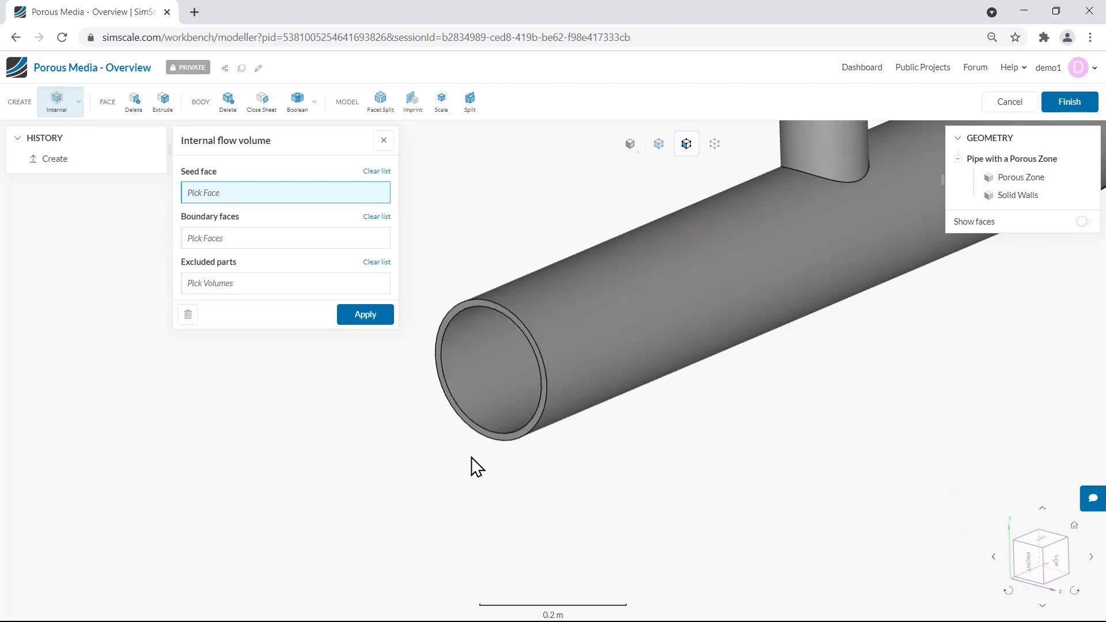
scroll(483, 358, up, 3)
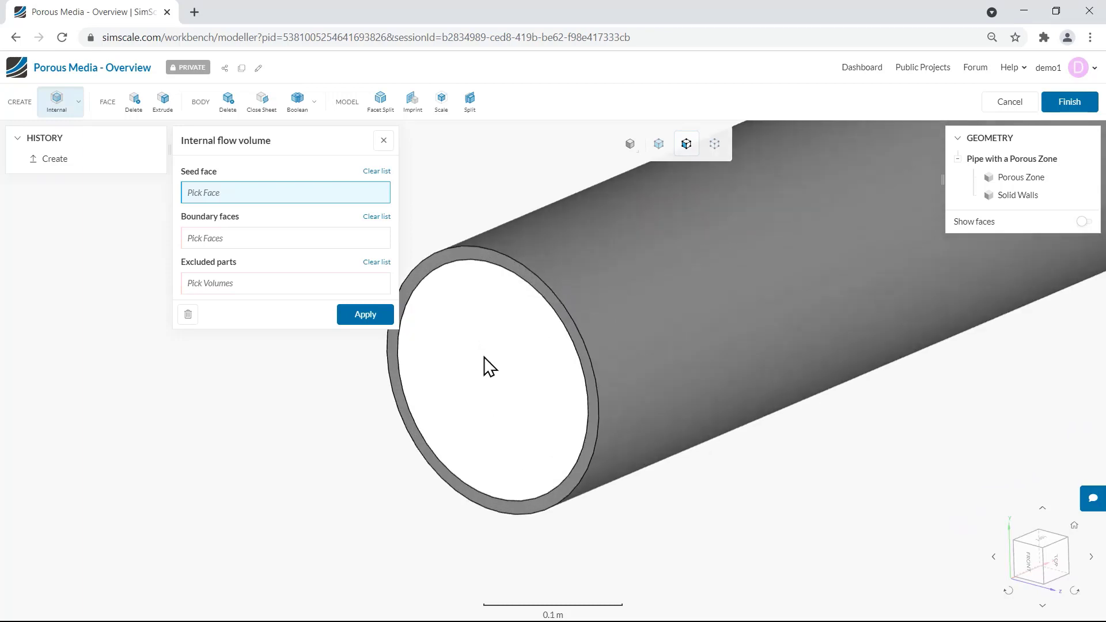
click(484, 357)
scroll(502, 385, down, 5)
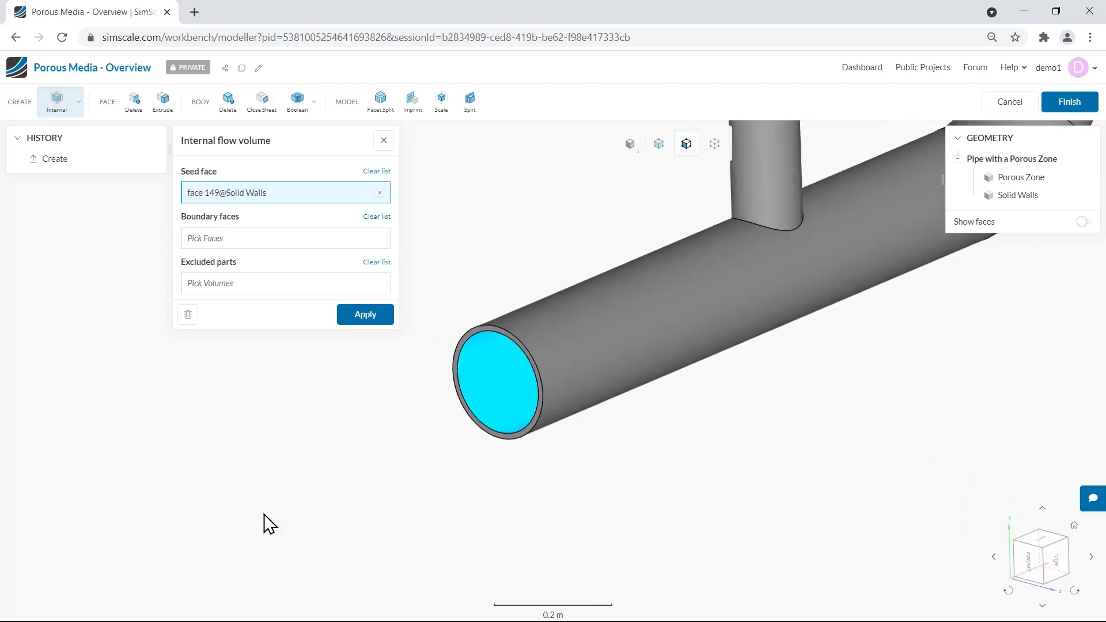
scroll(288, 533, down, 4)
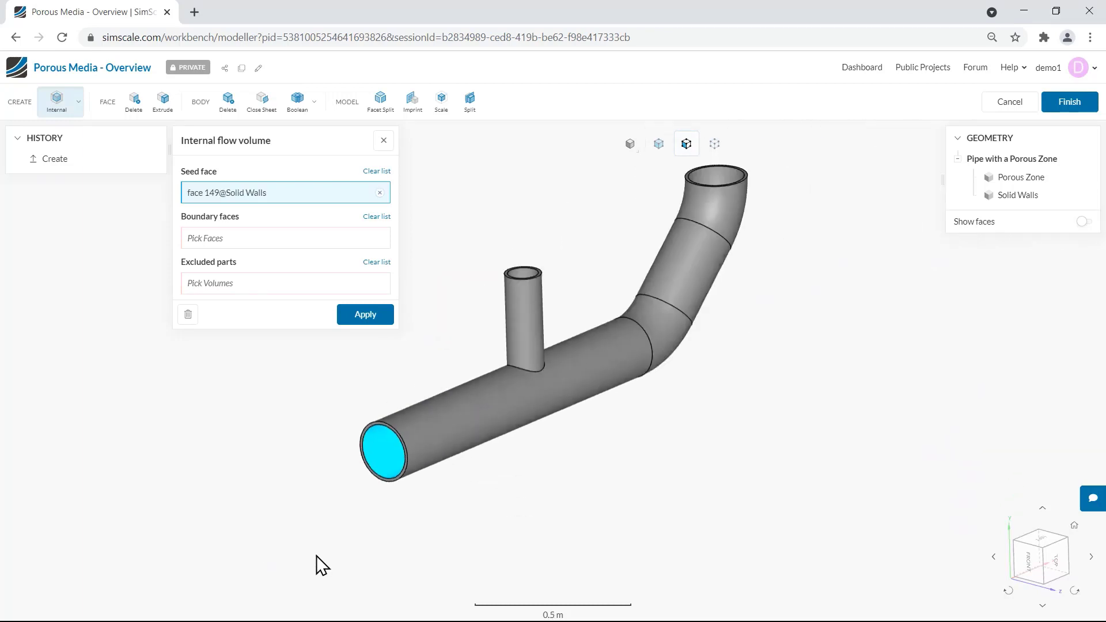
Step: Assign the ring-shaped end faces of the main pipe inlet, the branch pipe and the upper outlet as boundary faces
click(249, 241)
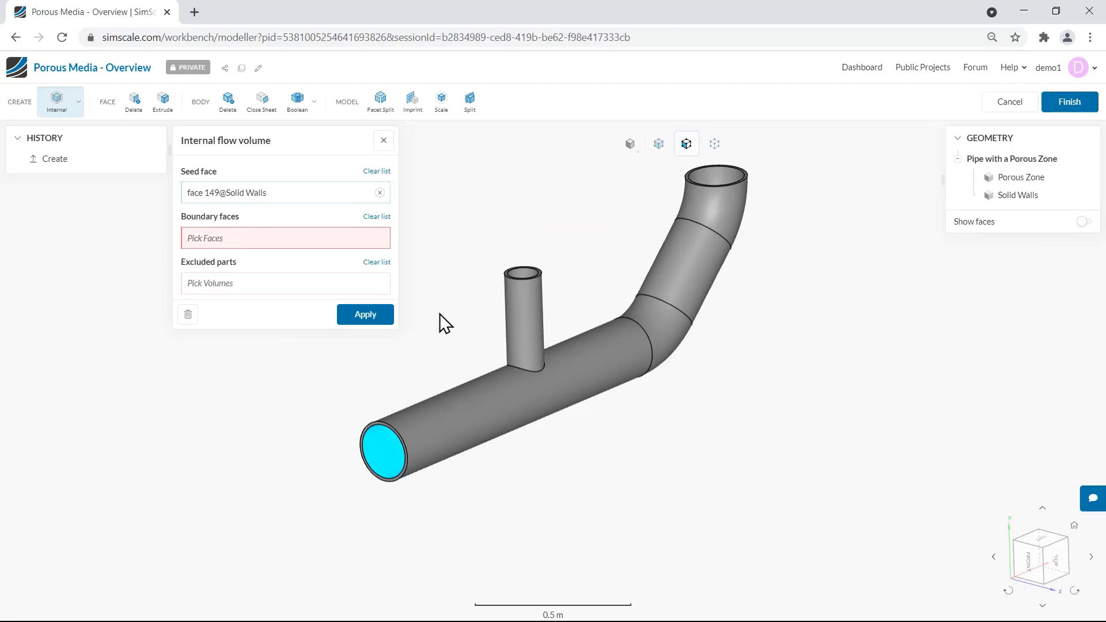
scroll(388, 409, up, 5)
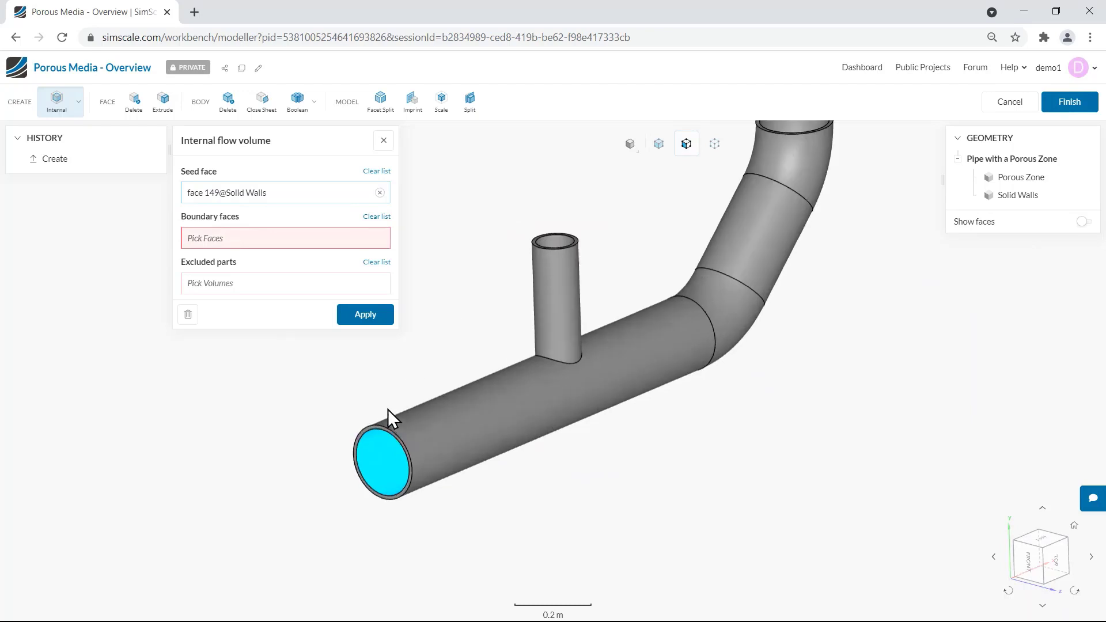
click(355, 444)
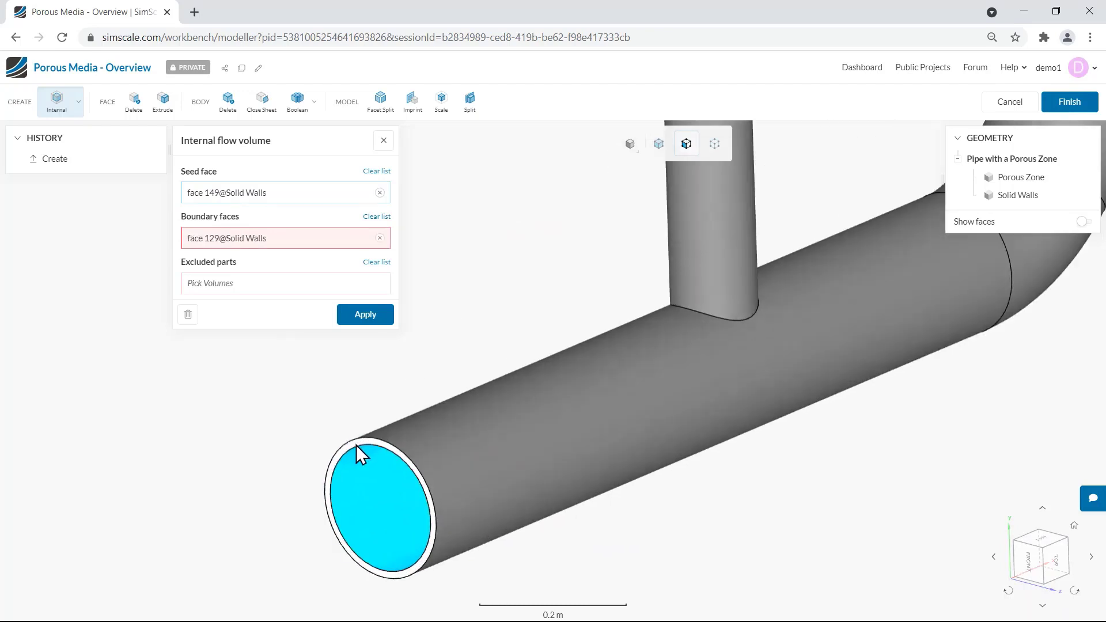
scroll(438, 570, down, 5)
scroll(547, 364, up, 6)
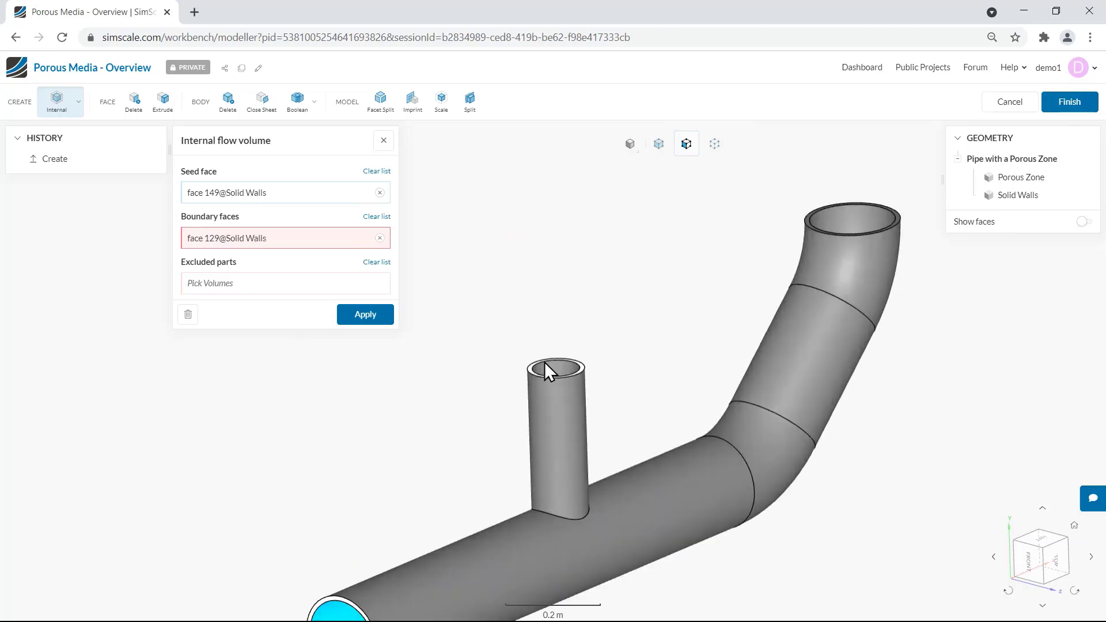
click(521, 378)
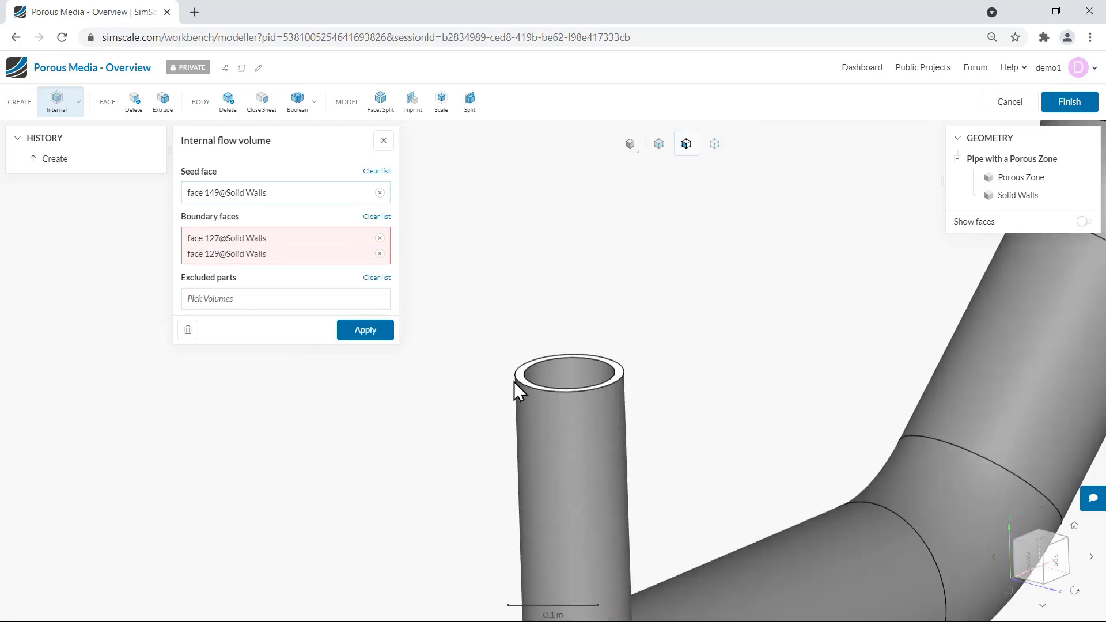
scroll(272, 525, down, 5)
scroll(502, 404, up, 2)
scroll(502, 405, up, 5)
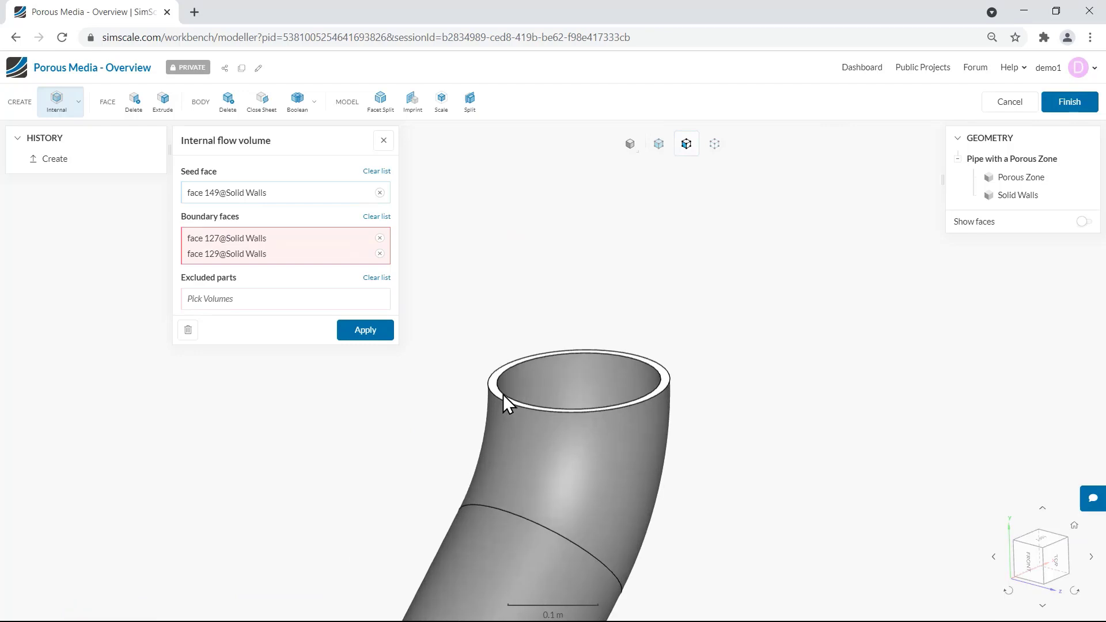
click(495, 389)
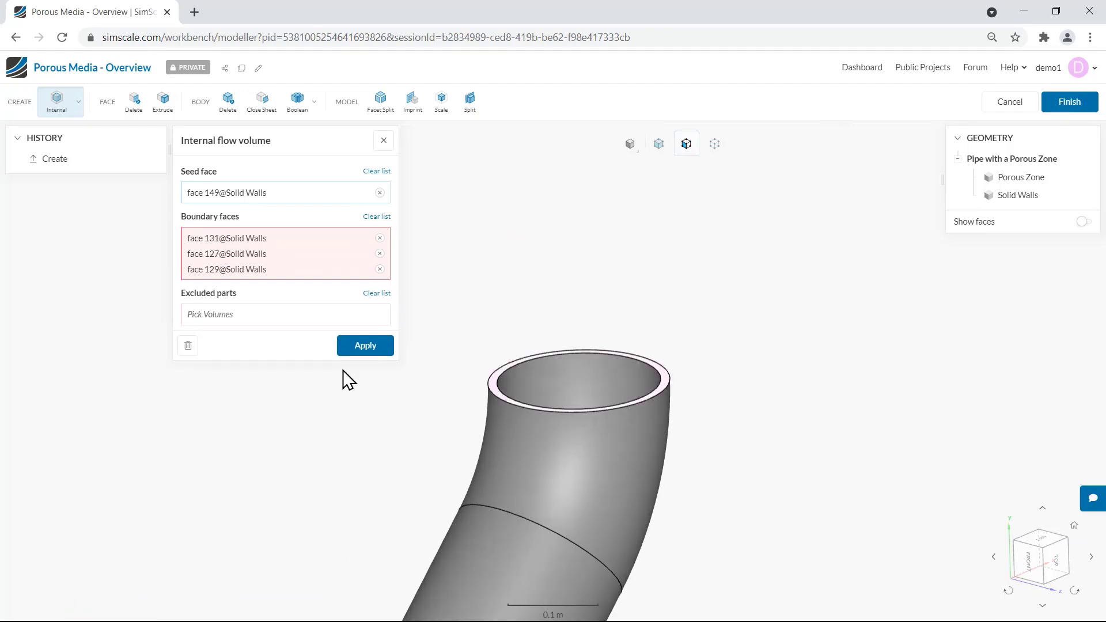
Step: Exclude the Porous Zone part from the internal flow volume and apply the operation
click(231, 318)
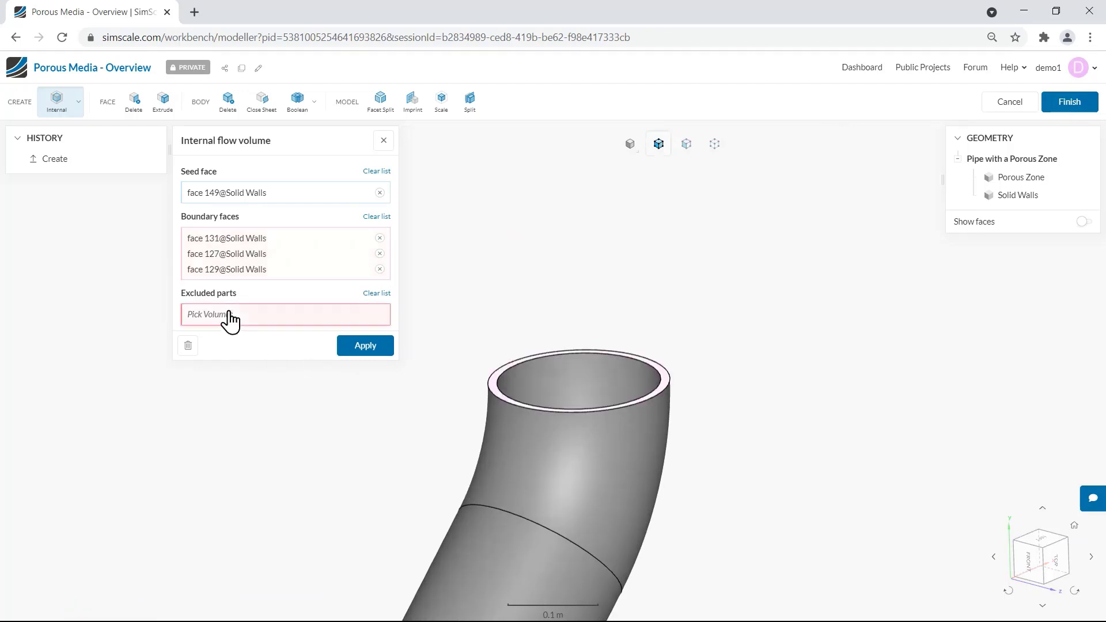
click(1012, 180)
scroll(720, 249, down, 5)
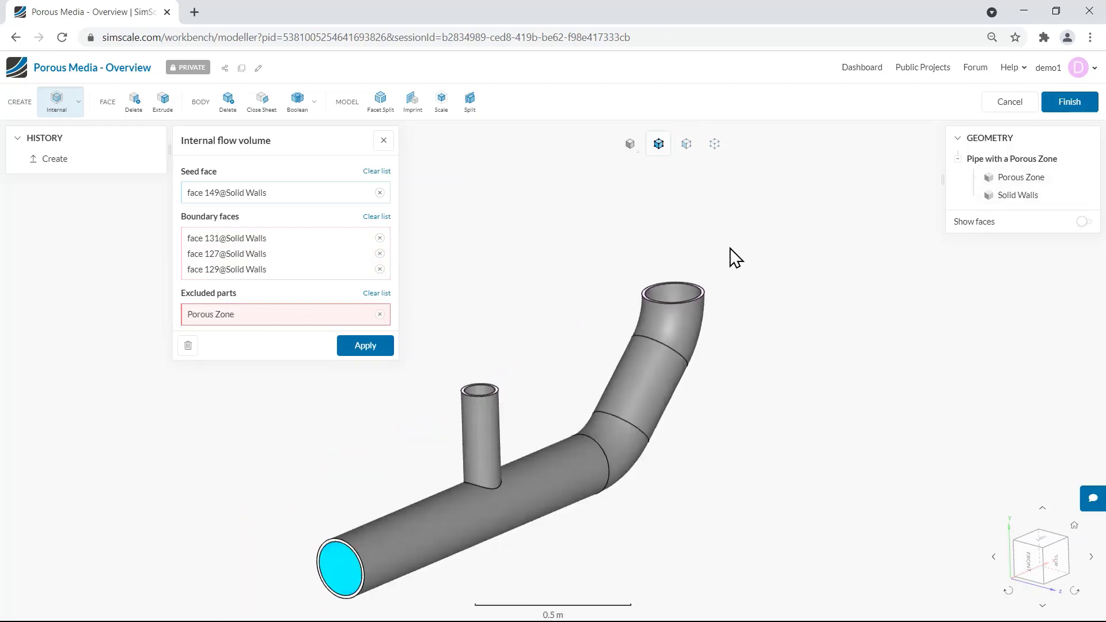
click(378, 348)
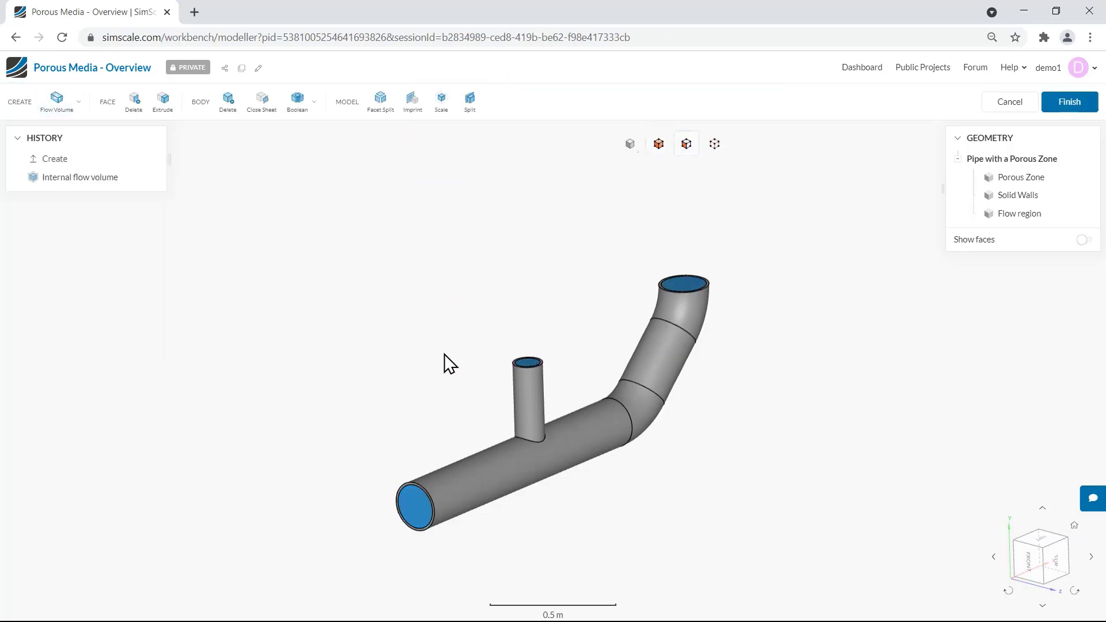
Step: Delete the Solid Walls body, keeping only the Porous Zone and the Flow region
drag(444, 353, 451, 364)
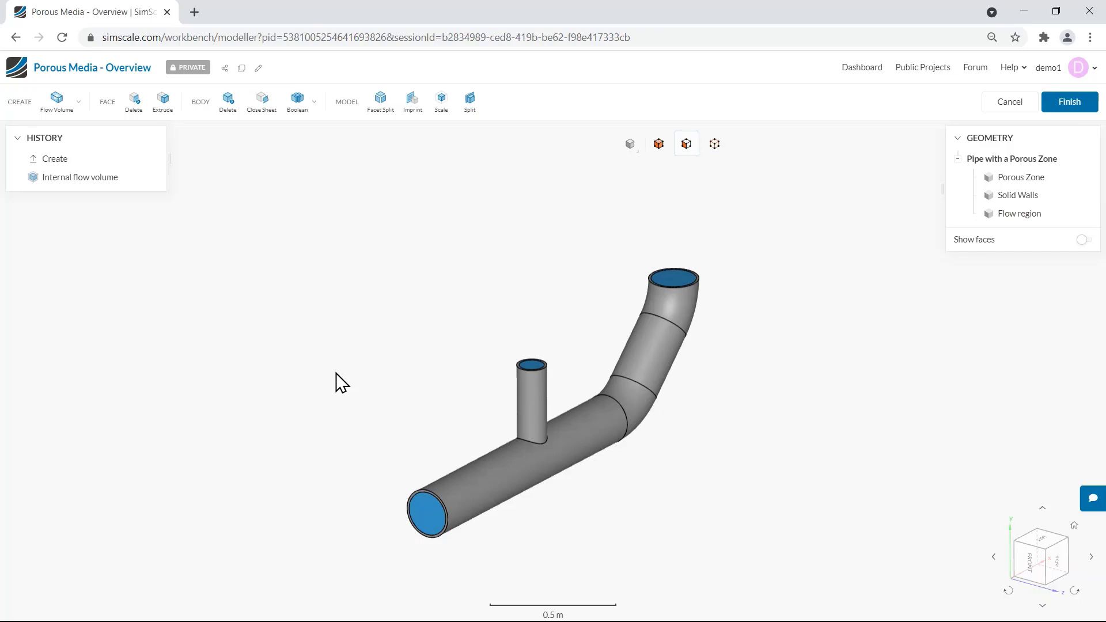
click(228, 104)
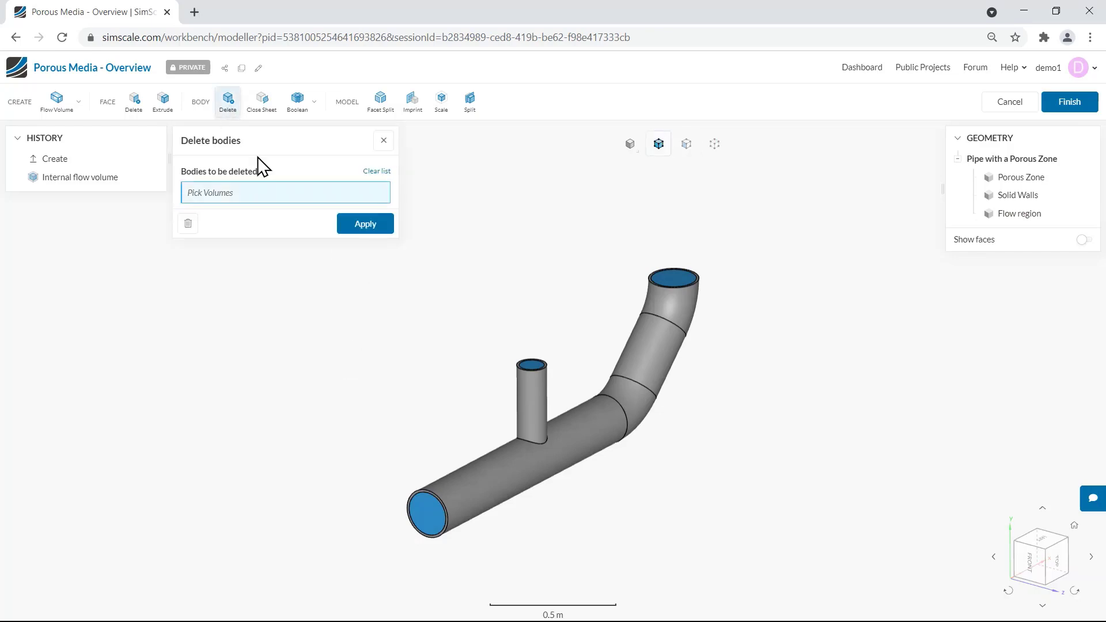
click(530, 427)
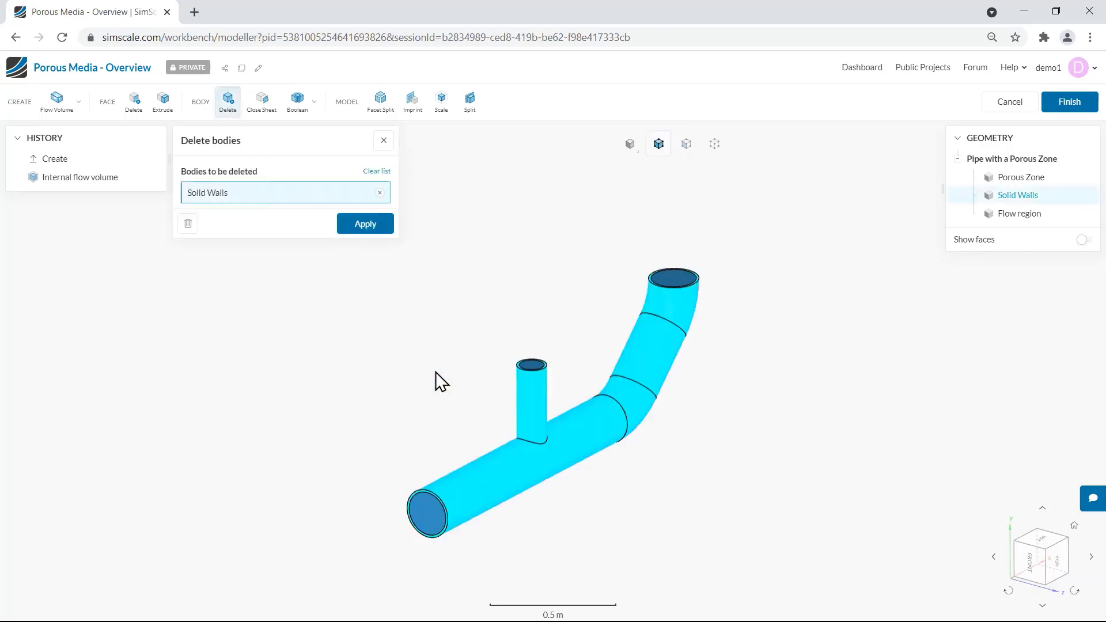
click(361, 227)
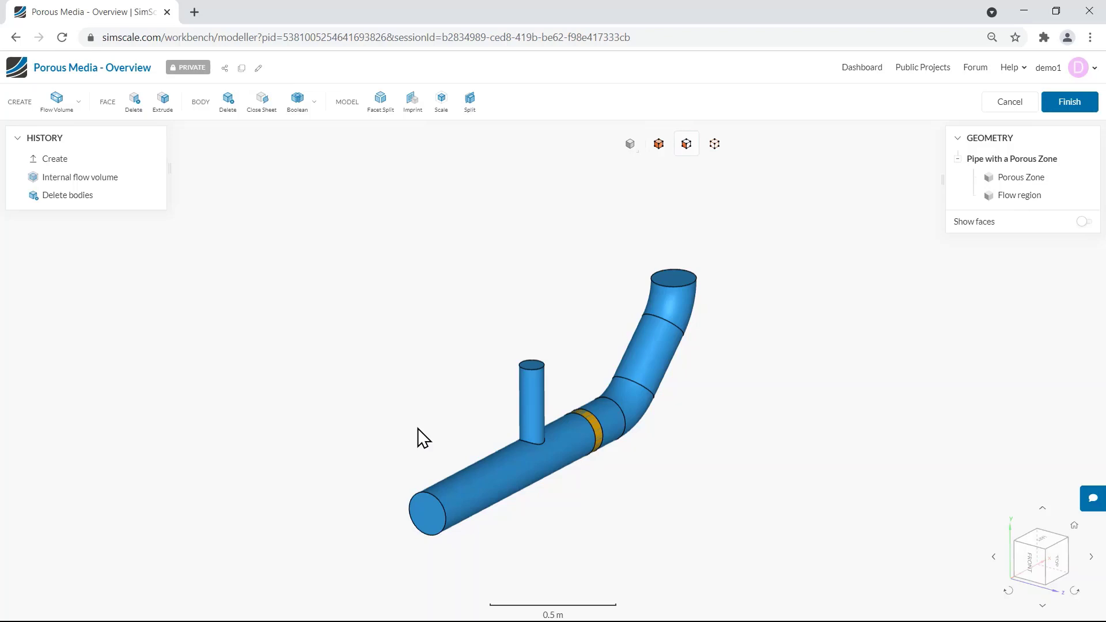
Step: Finish CAD editing and assign Pipe Geometry from CAD mode as the Incompressible simulation's domain
click(1071, 101)
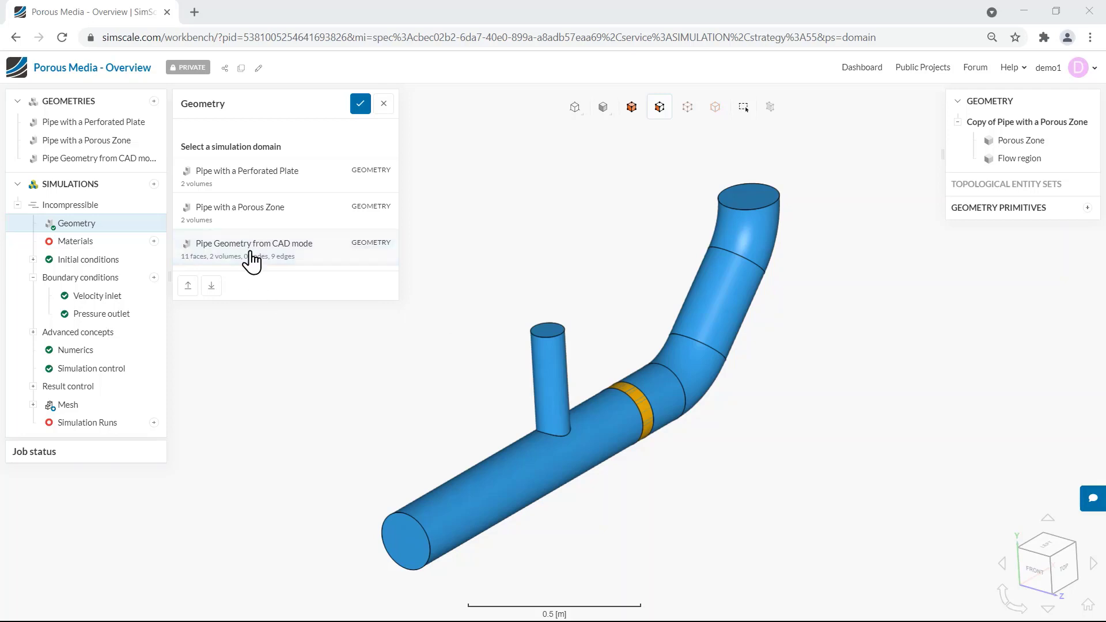
click(252, 262)
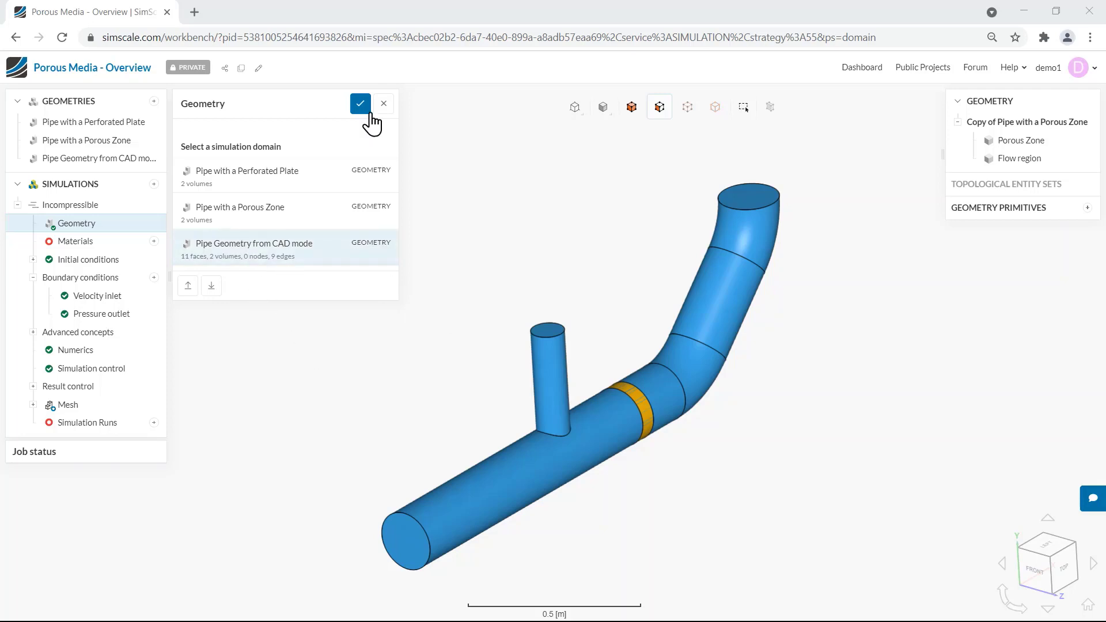
click(360, 105)
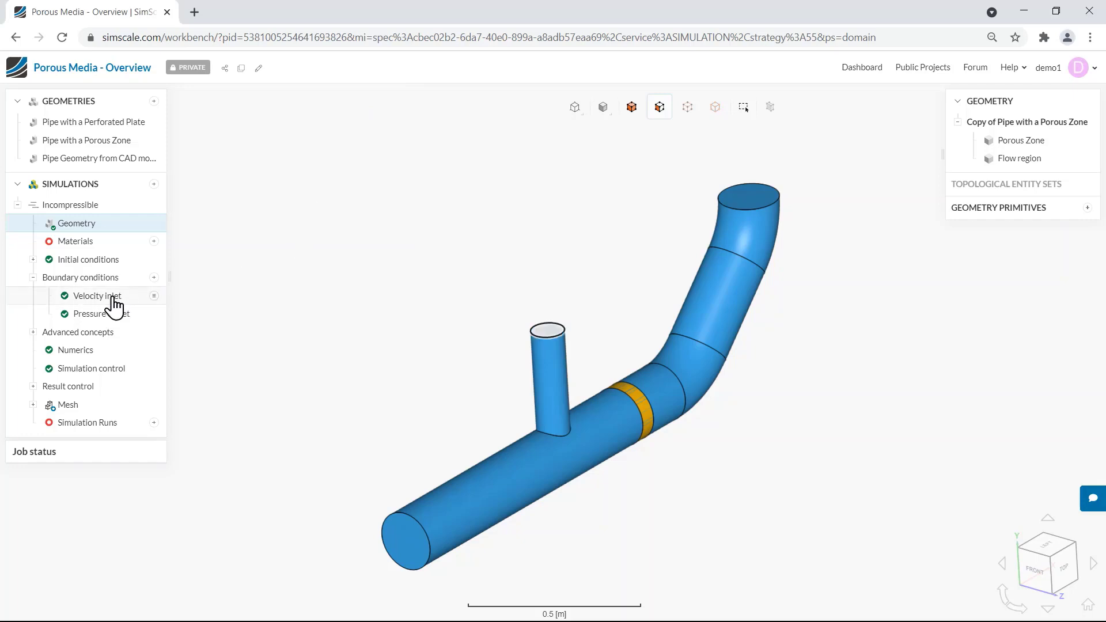
Step: Review the flow rate and assigned faces of the velocity inlet, and the gauge pressure and assigned face of the pressure outlet
click(114, 305)
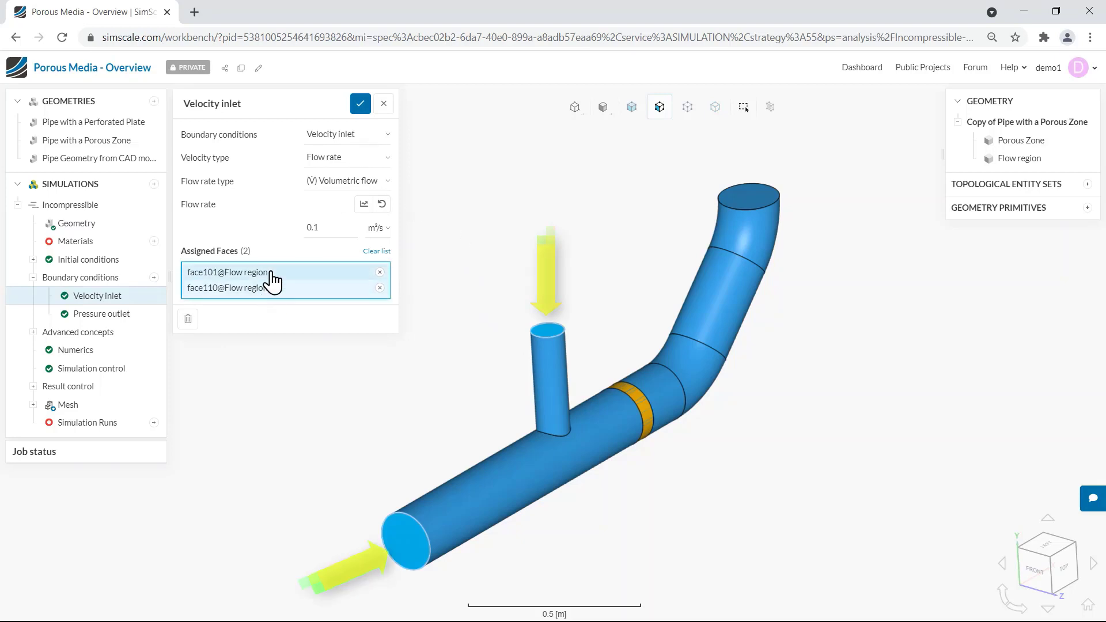
drag(494, 294, 507, 286)
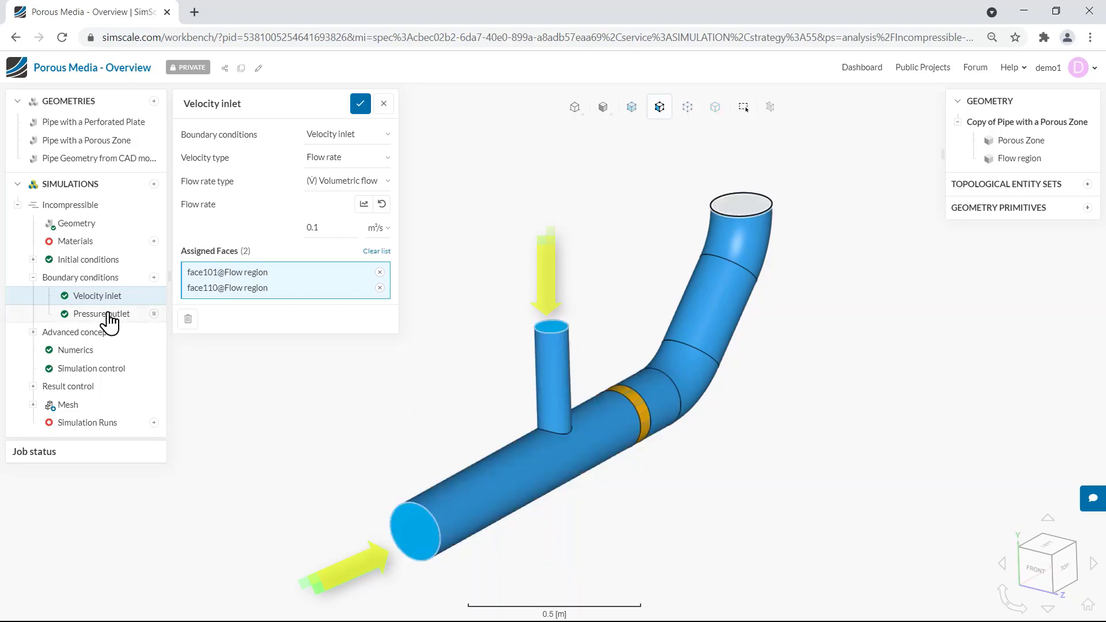
click(109, 314)
drag(447, 367, 457, 361)
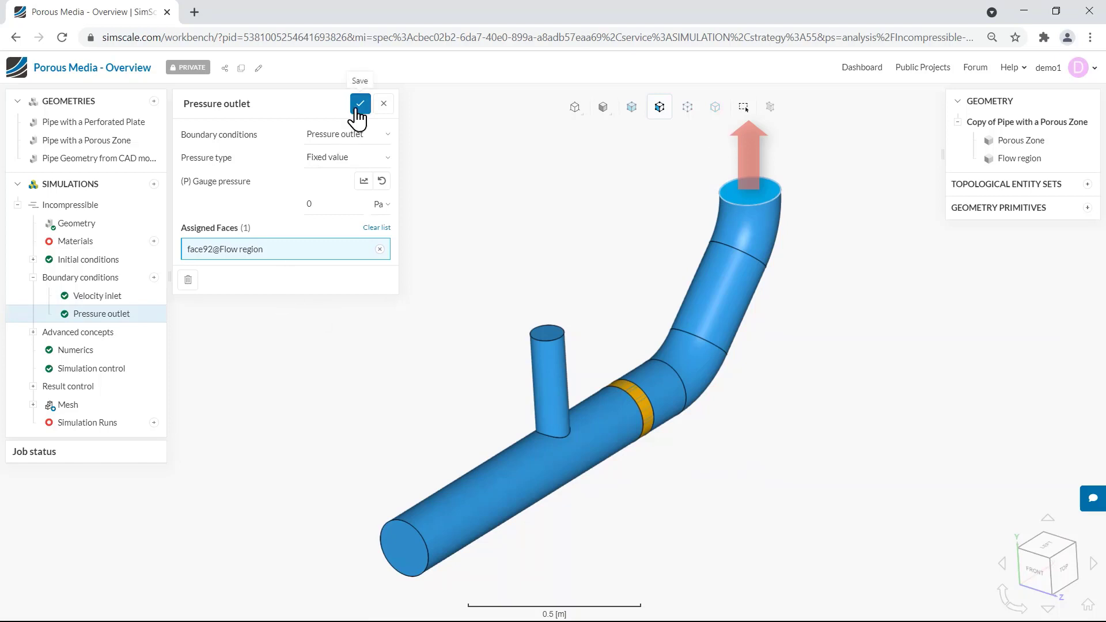
click(360, 105)
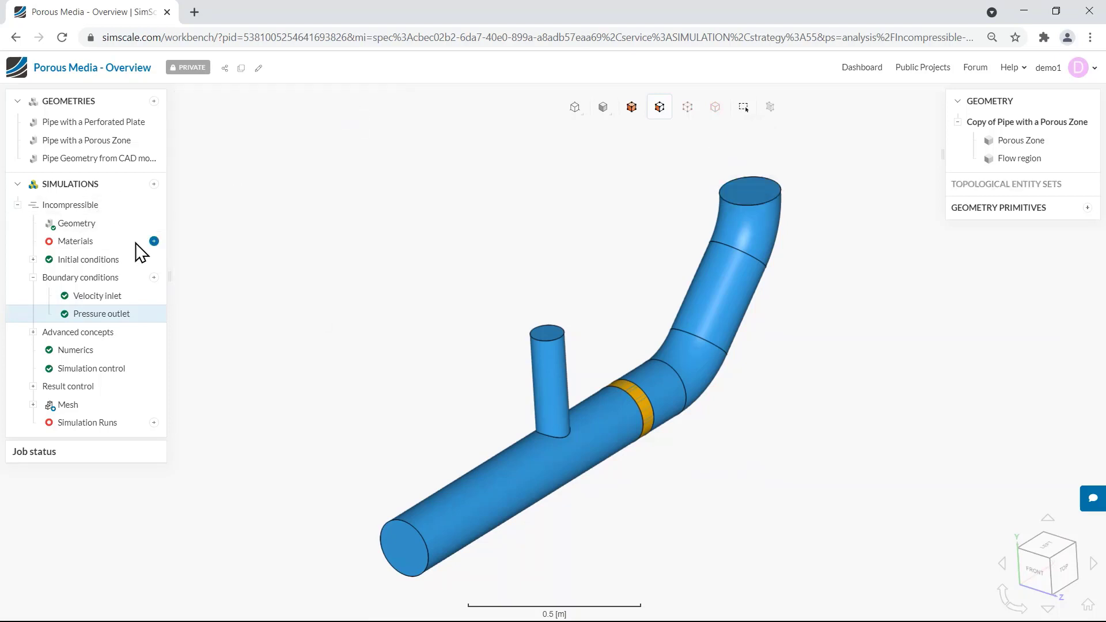
Step: Add Water as the fluid material, assign it to the Flow region volume and save it
click(154, 241)
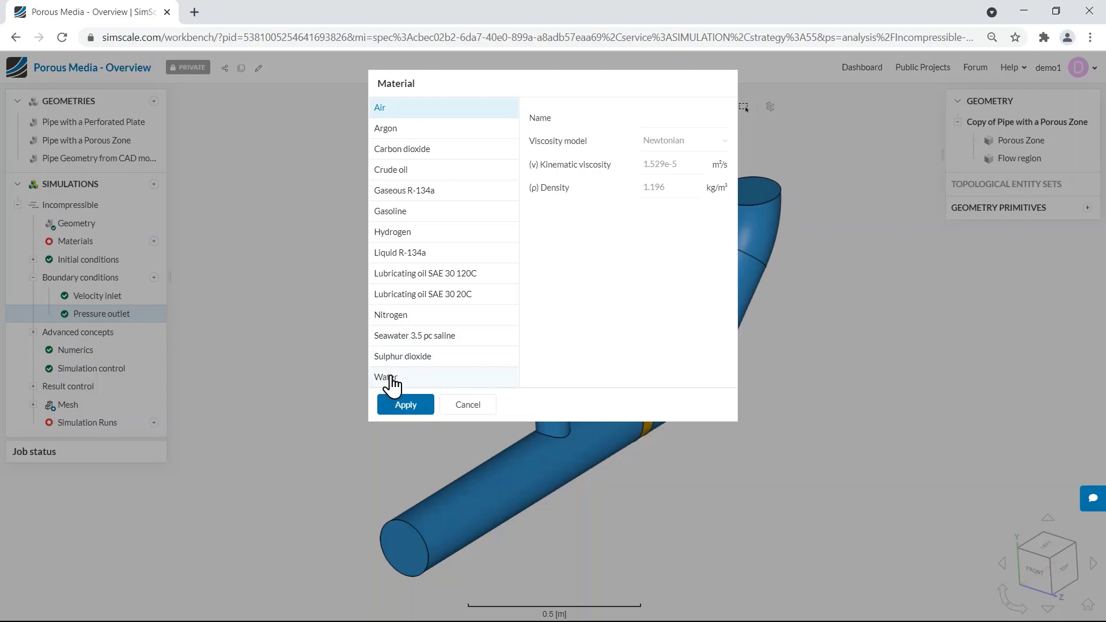
click(390, 379)
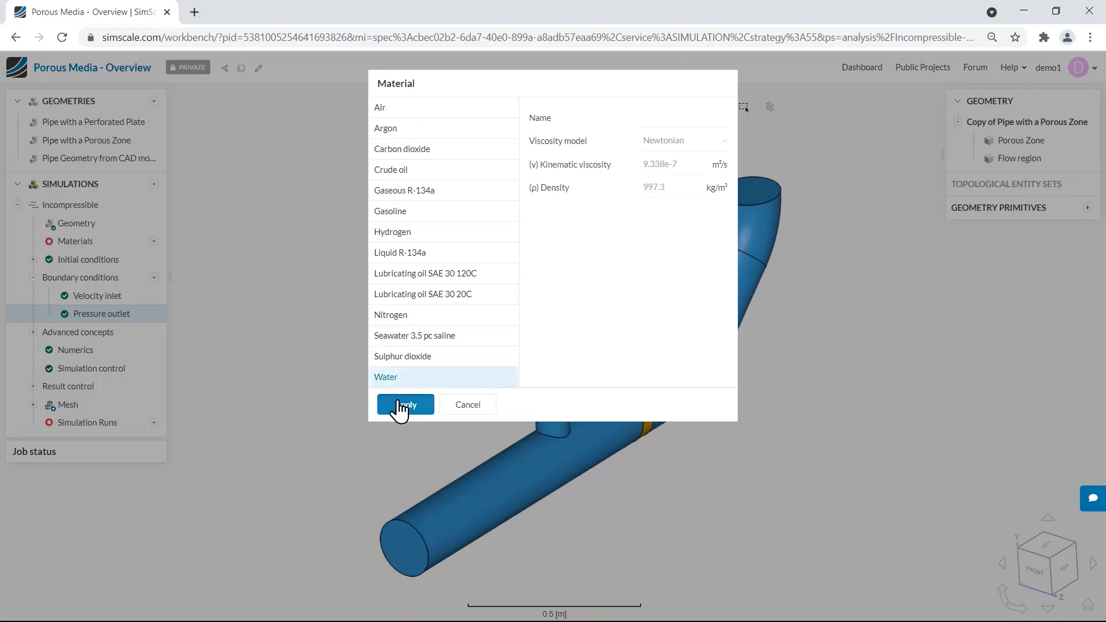
click(401, 407)
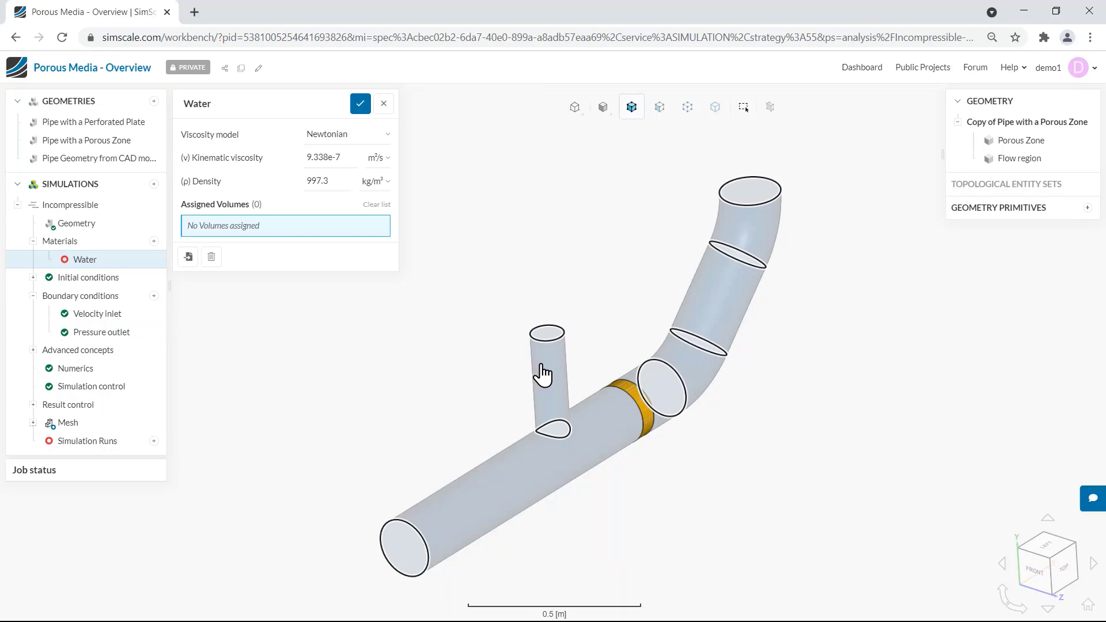
click(534, 375)
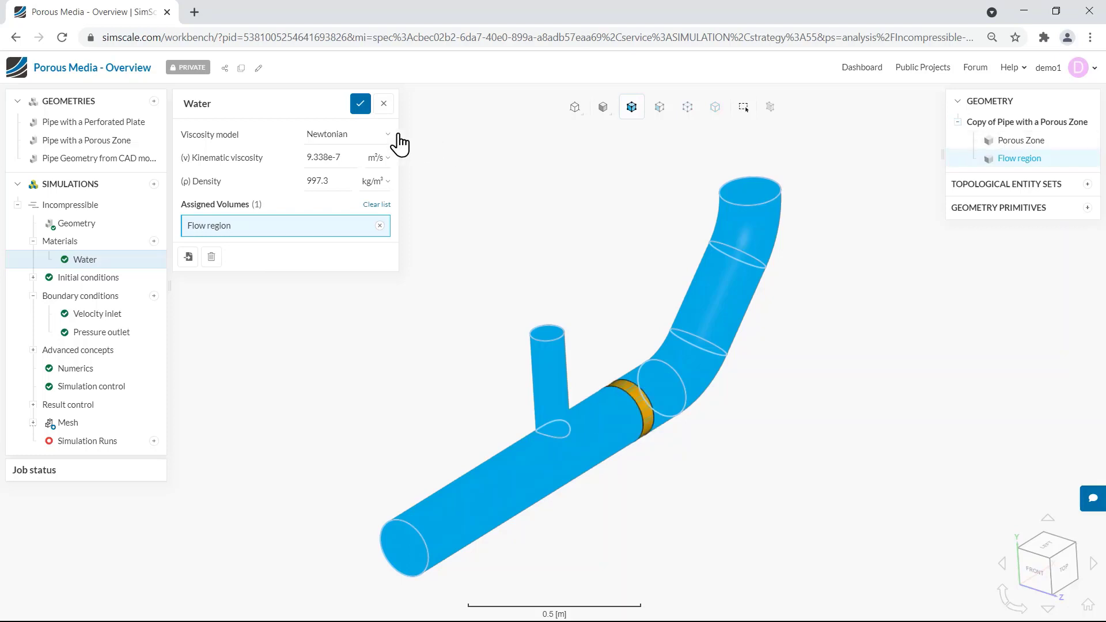
click(361, 106)
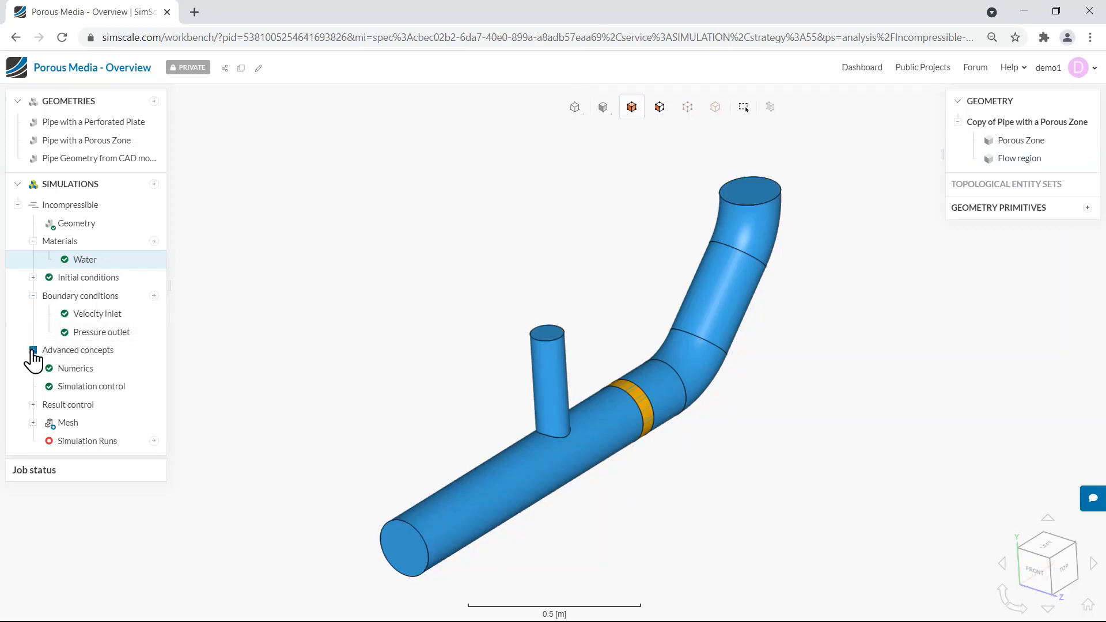
Step: Add a Perforated plate porous medium with a free area ratio of 0.176 and a Circular hole shape
click(33, 351)
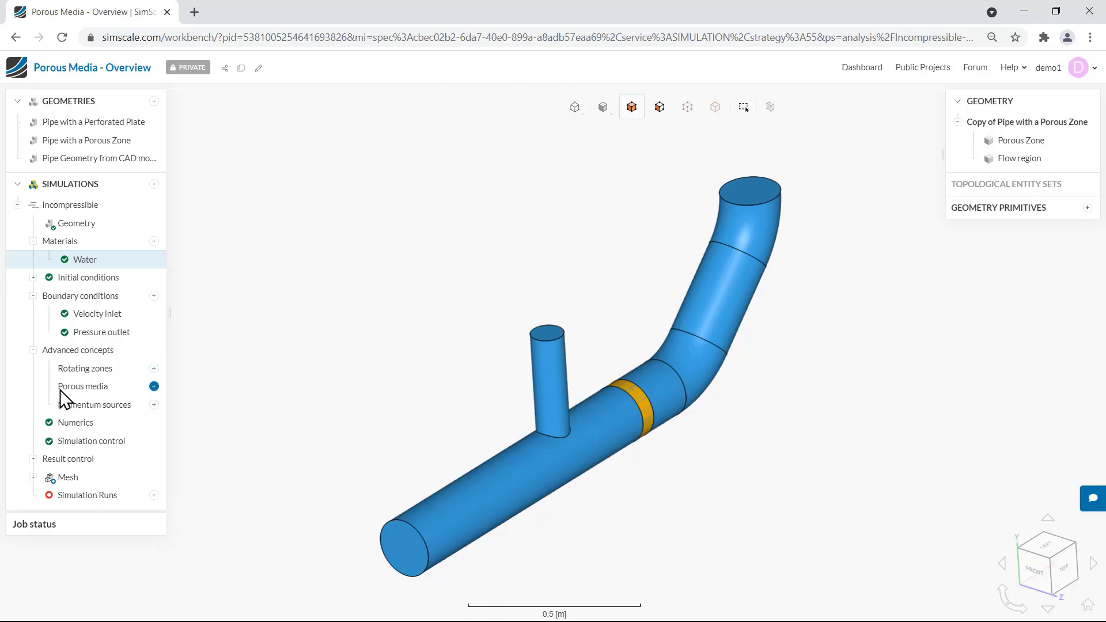
click(154, 387)
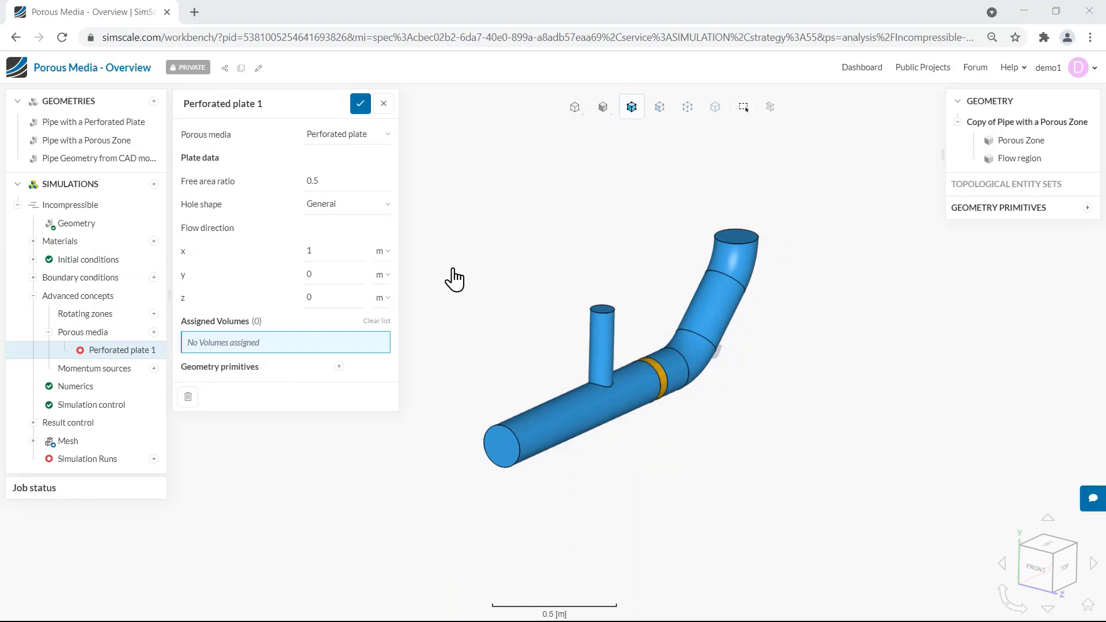
drag(489, 277, 469, 333)
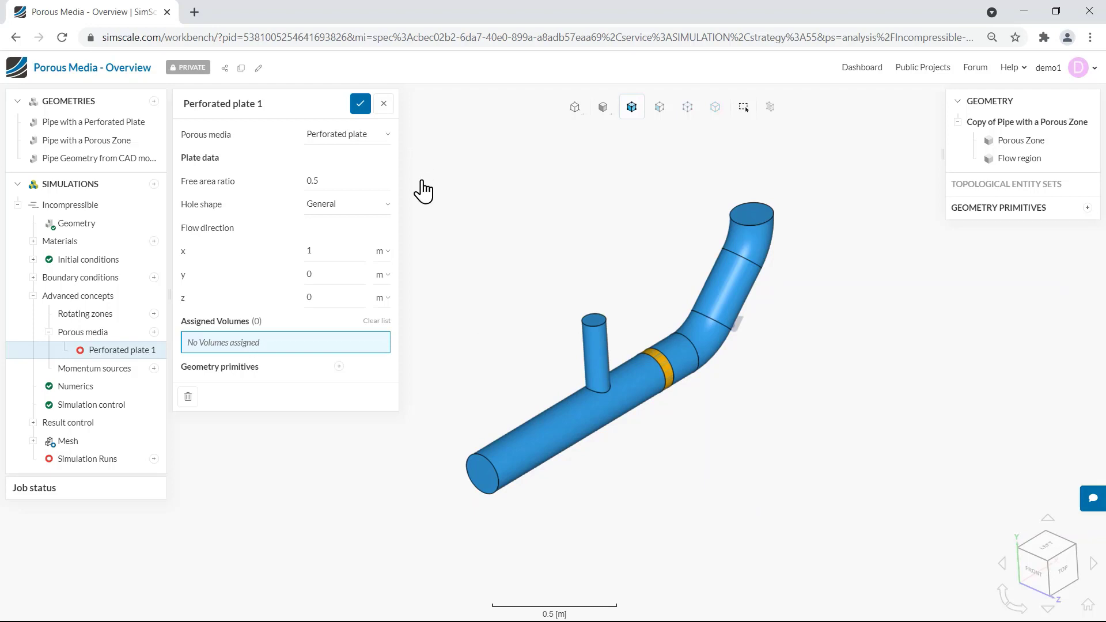
click(342, 182)
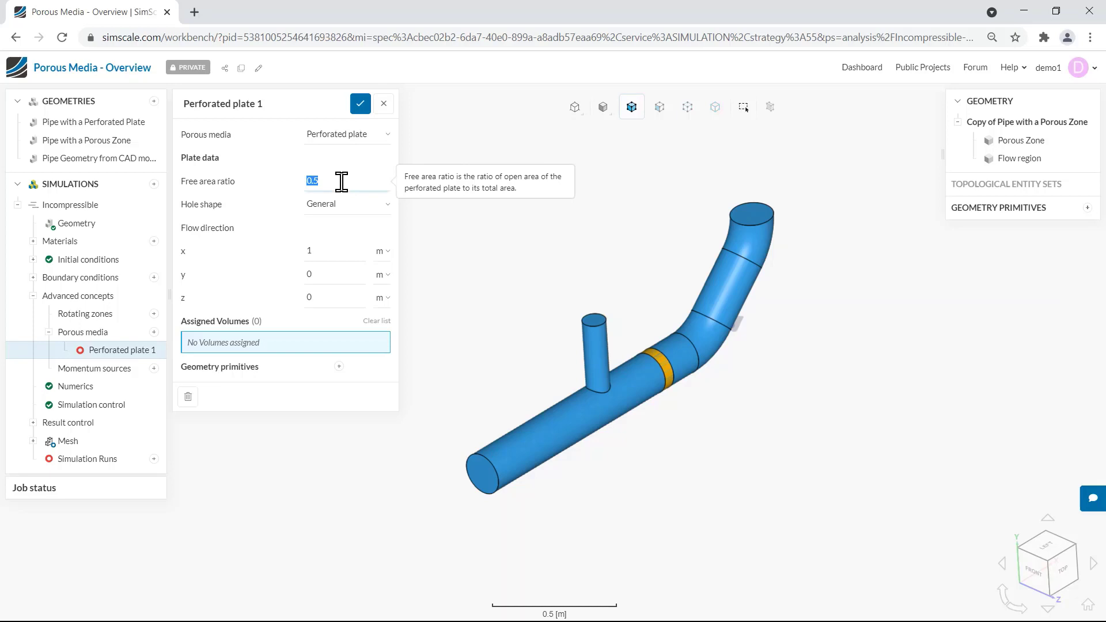
text(0.176)
key(Tab)
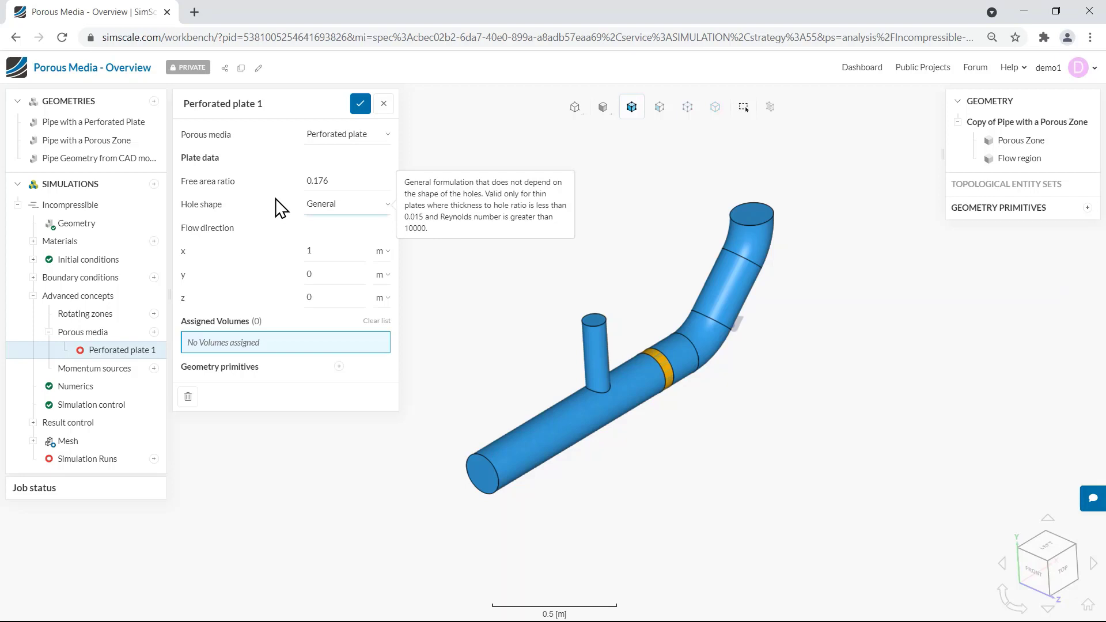
click(322, 205)
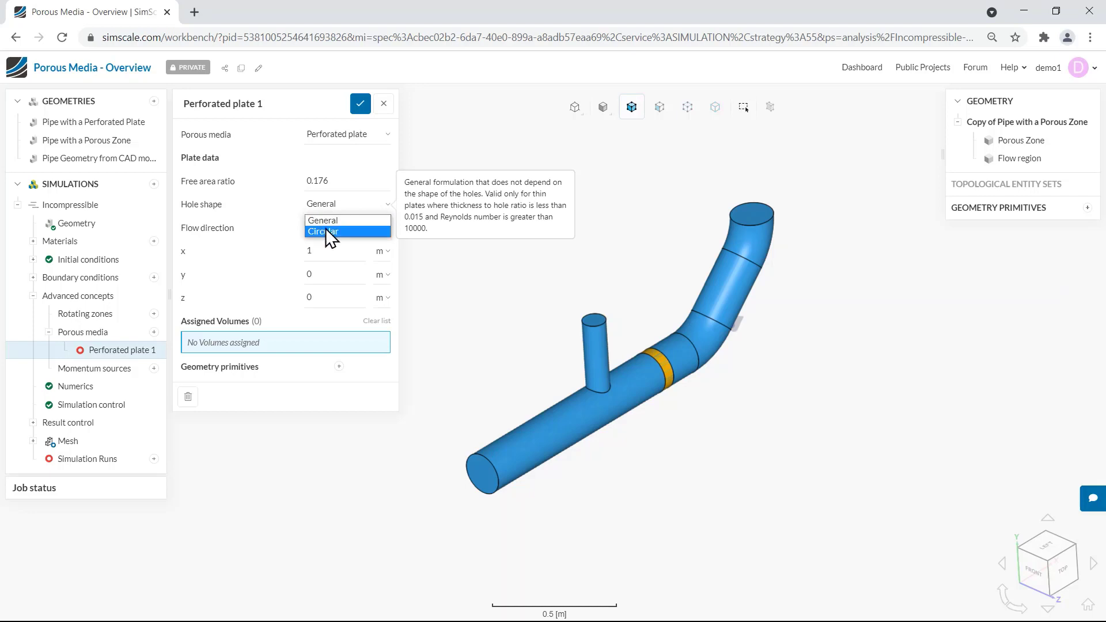
click(326, 230)
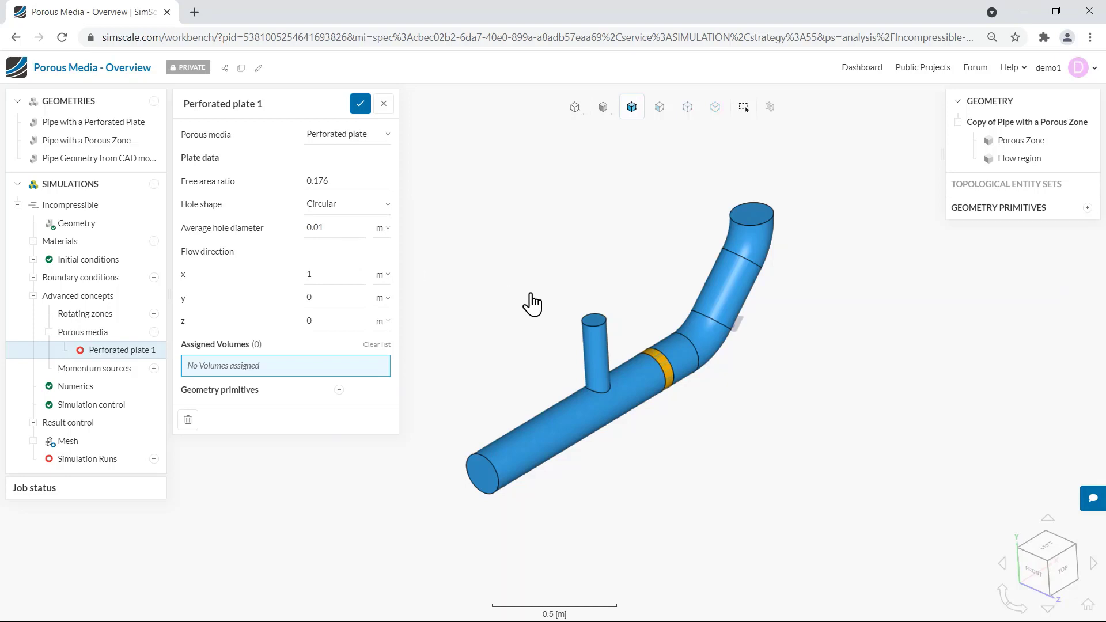
Step: Hide the Flow region and examine how the perforated plate's flow direction arrow is oriented relative to the porous disc
mouse_move(573, 323)
mouse_down()
mouse_move(570, 304)
mouse_move(568, 314)
mouse_up()
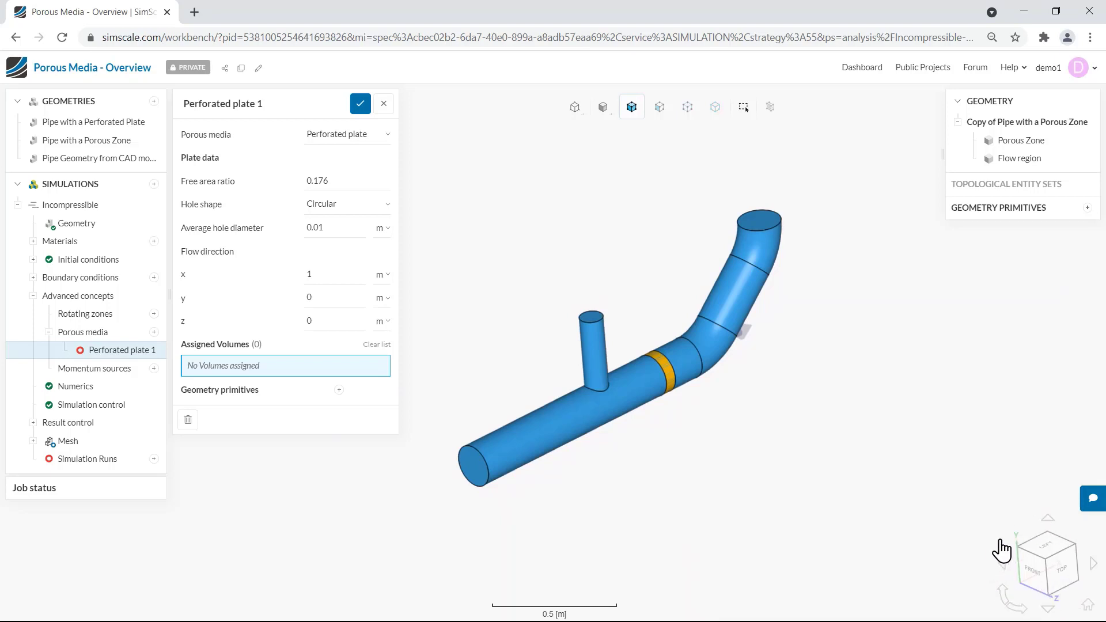
drag(851, 530, 709, 459)
scroll(700, 458, up, 5)
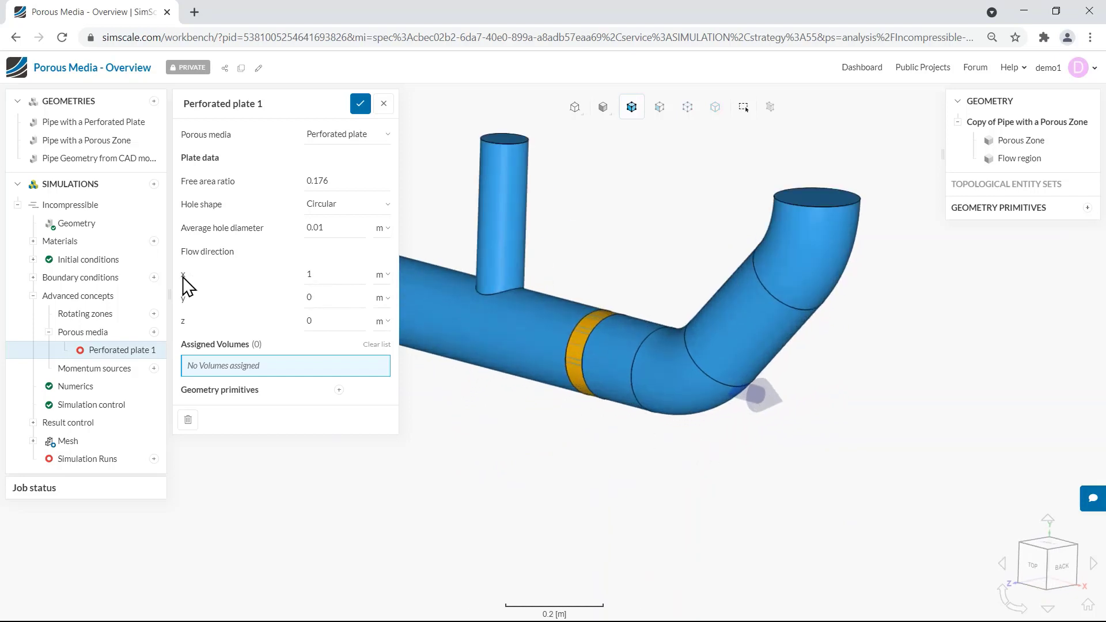
scroll(645, 467, up, 4)
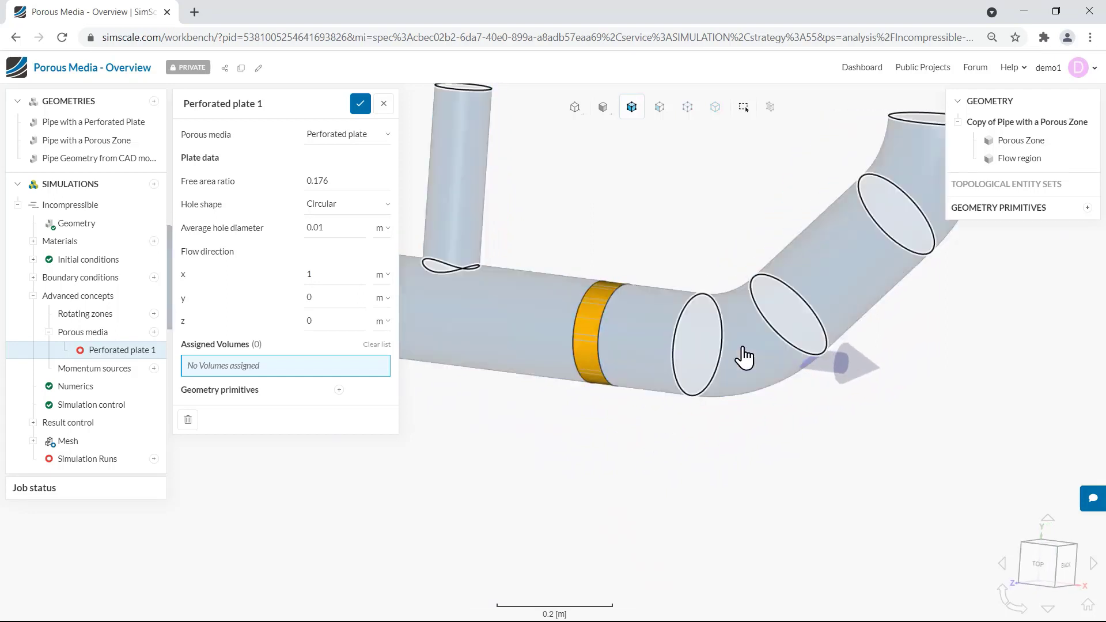
right_click(724, 338)
click(775, 429)
scroll(723, 366, up, 2)
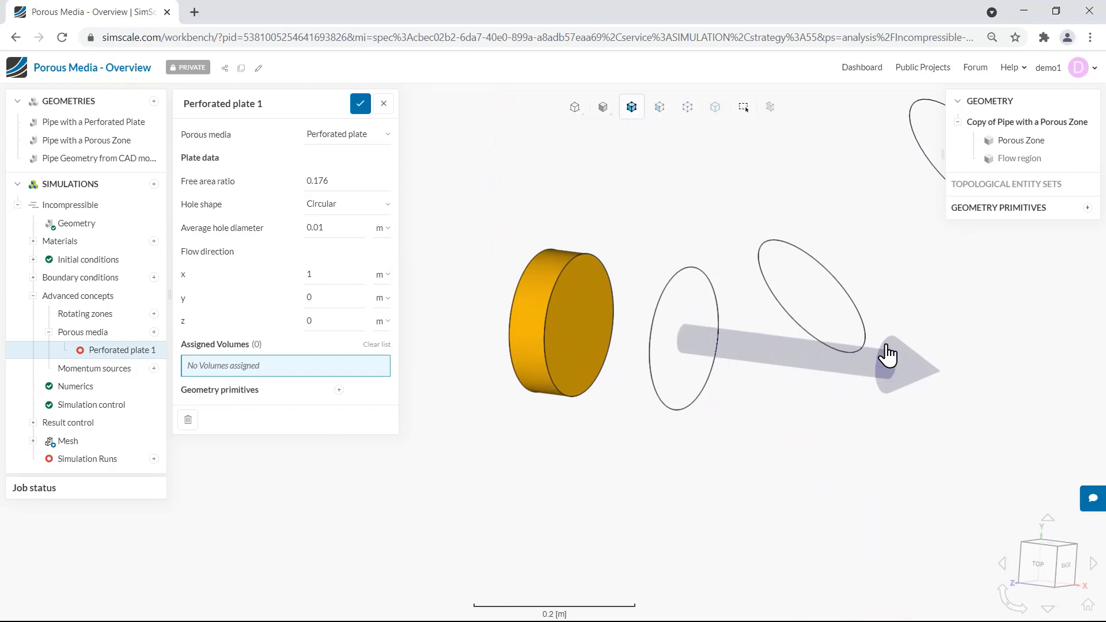
mouse_move(885, 353)
mouse_down()
mouse_move(898, 348)
mouse_move(904, 360)
mouse_up()
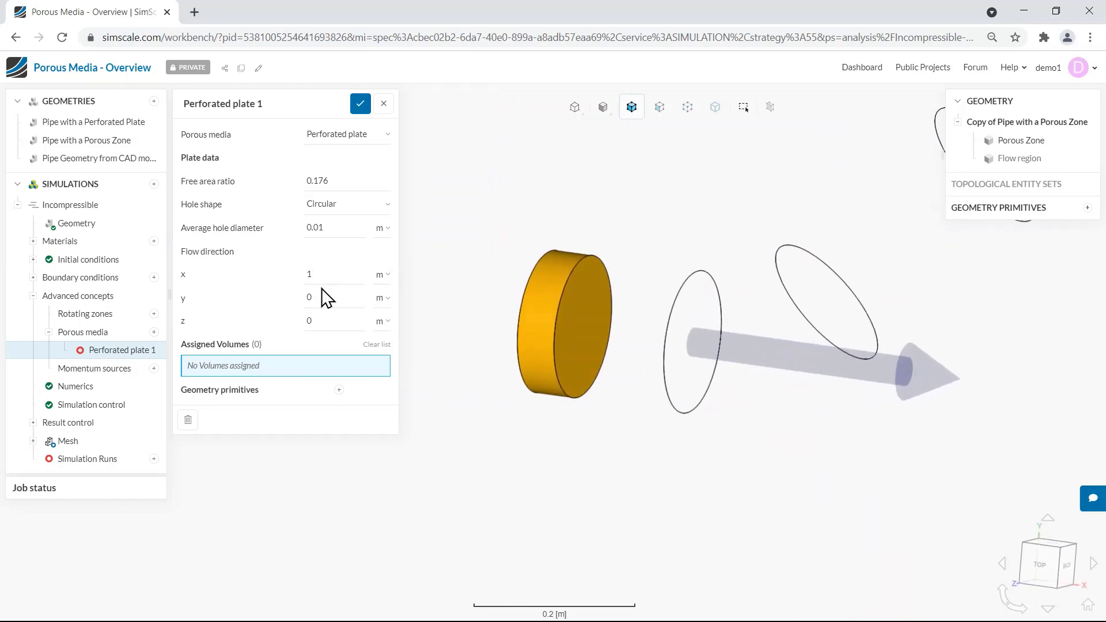
Step: Show all volumes again and assign the Porous Zone volume to the perforated plate
scroll(639, 453, down, 2)
right_click(739, 406)
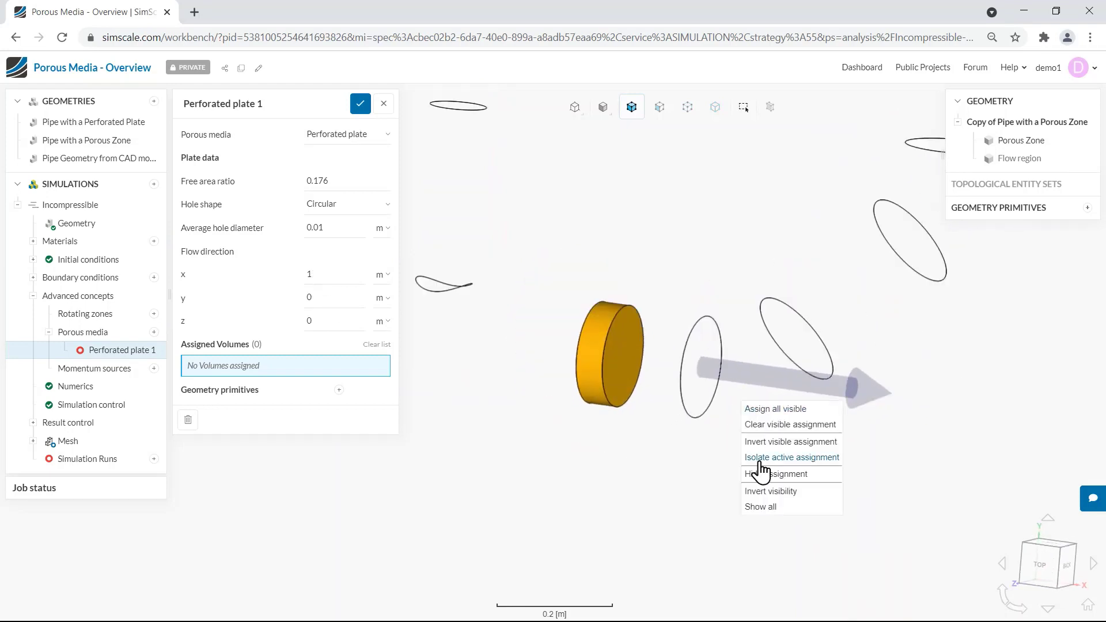
click(763, 507)
drag(579, 461, 781, 502)
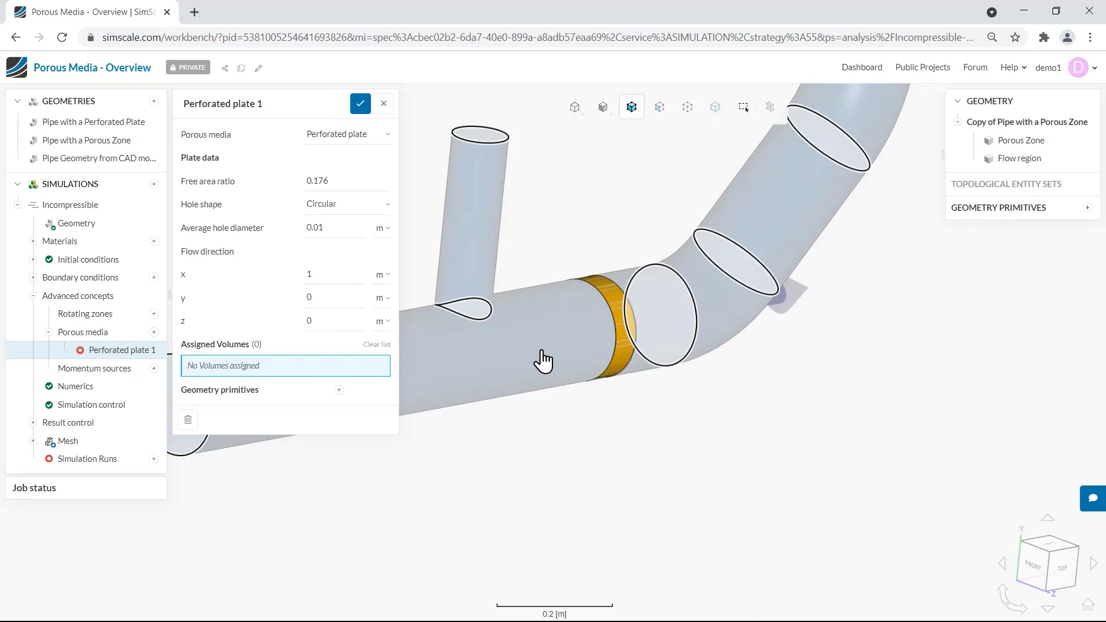
click(1012, 144)
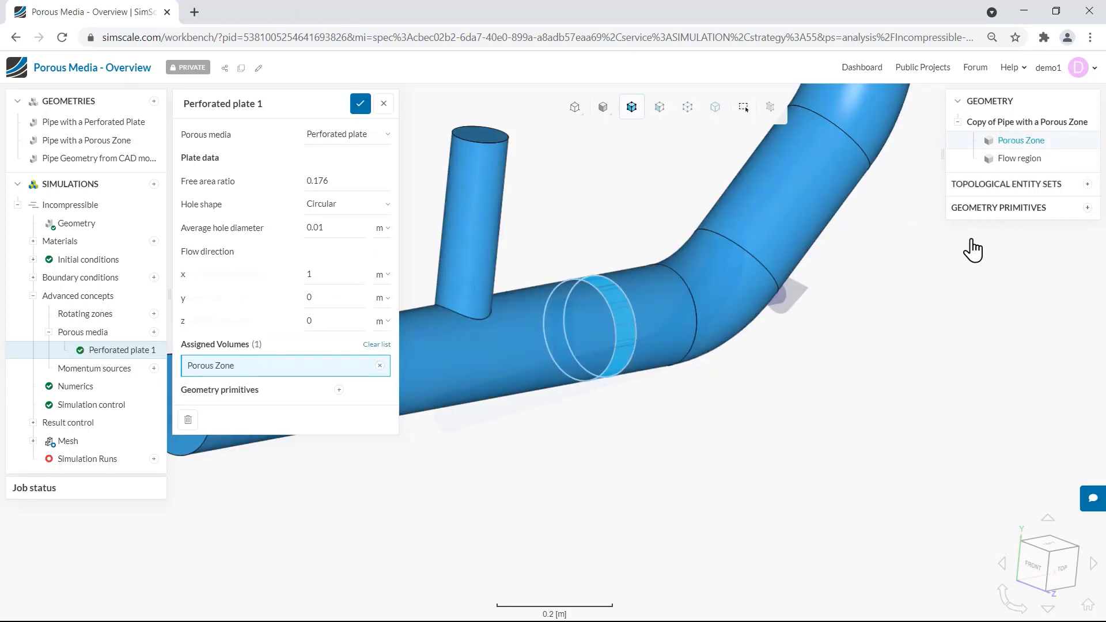
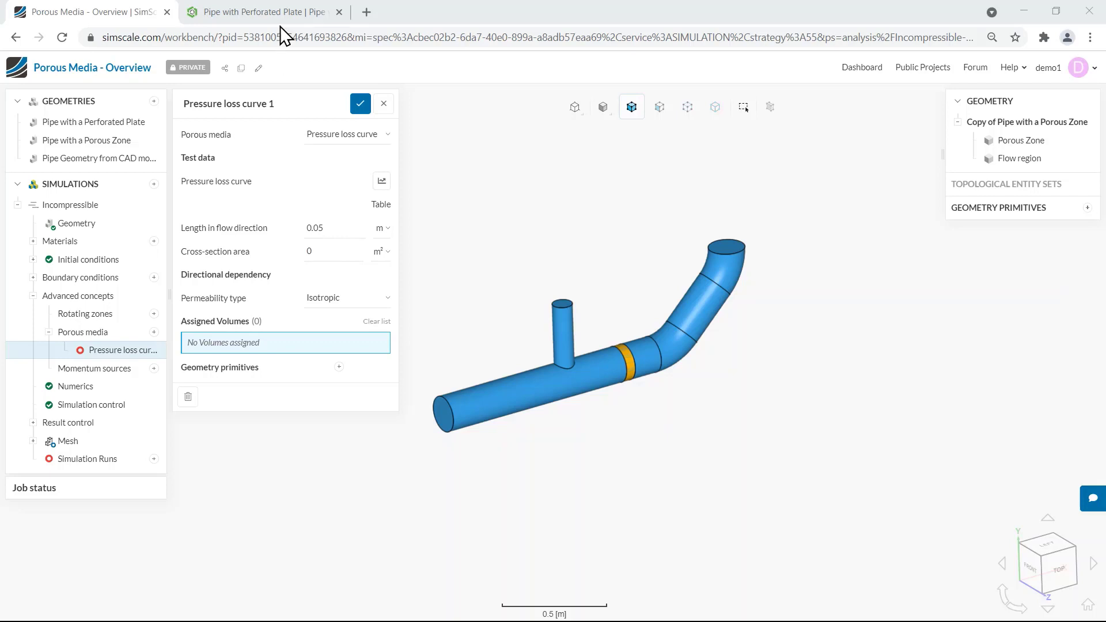
Step: Switch to the Onshape pipe model, hide Solid Walls and copy the area of the Porous Zone's circular face
click(278, 12)
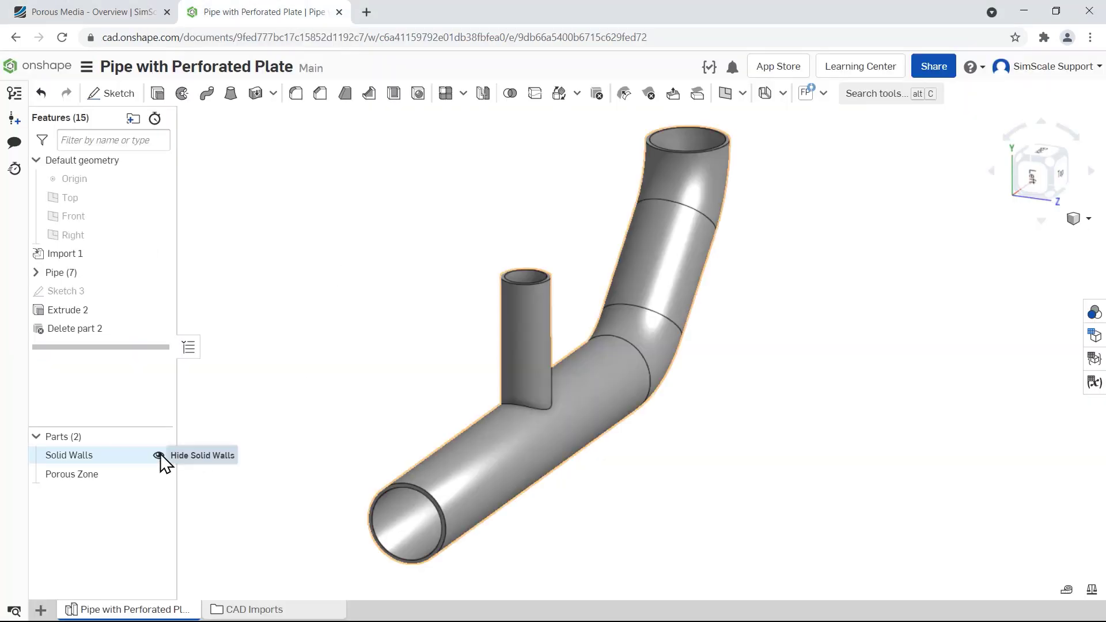
click(160, 457)
scroll(603, 449, up, 5)
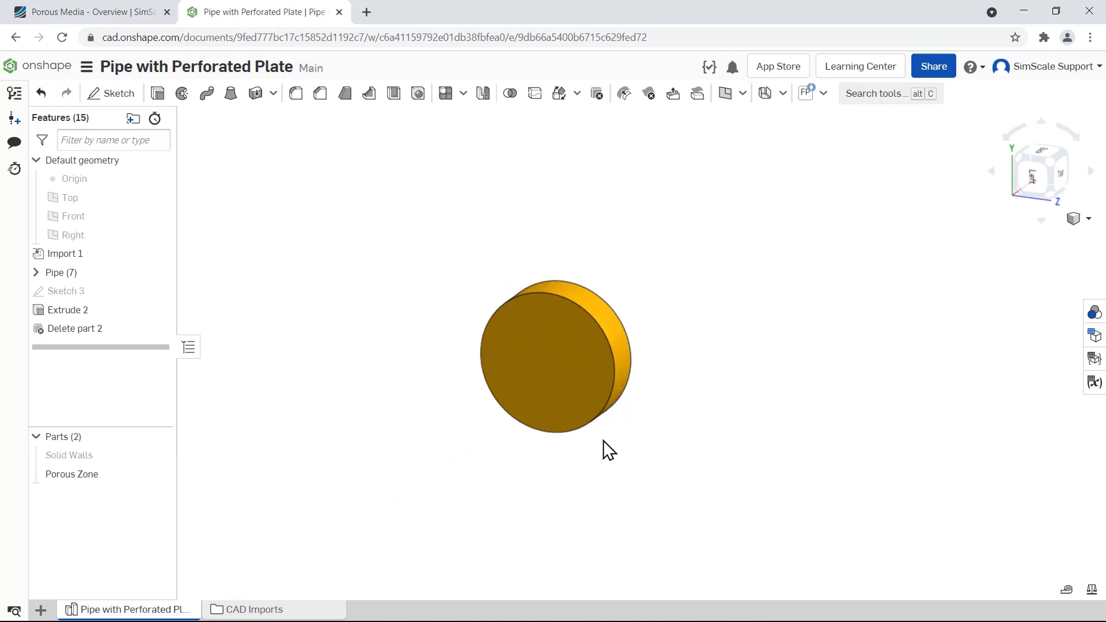
click(523, 336)
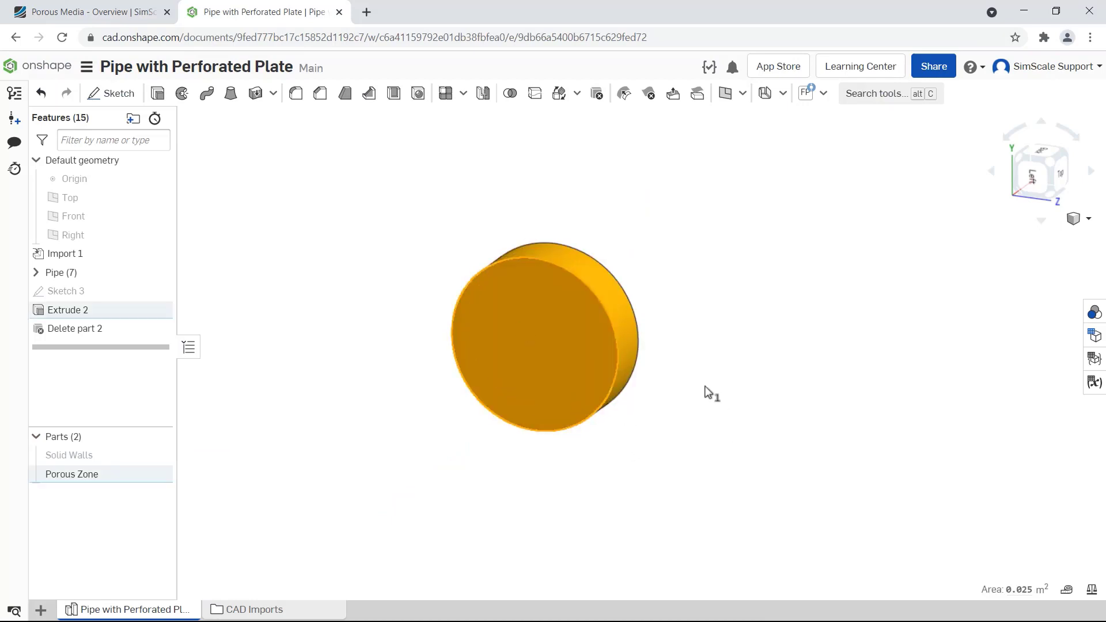
click(1019, 588)
key(ctrl+c)
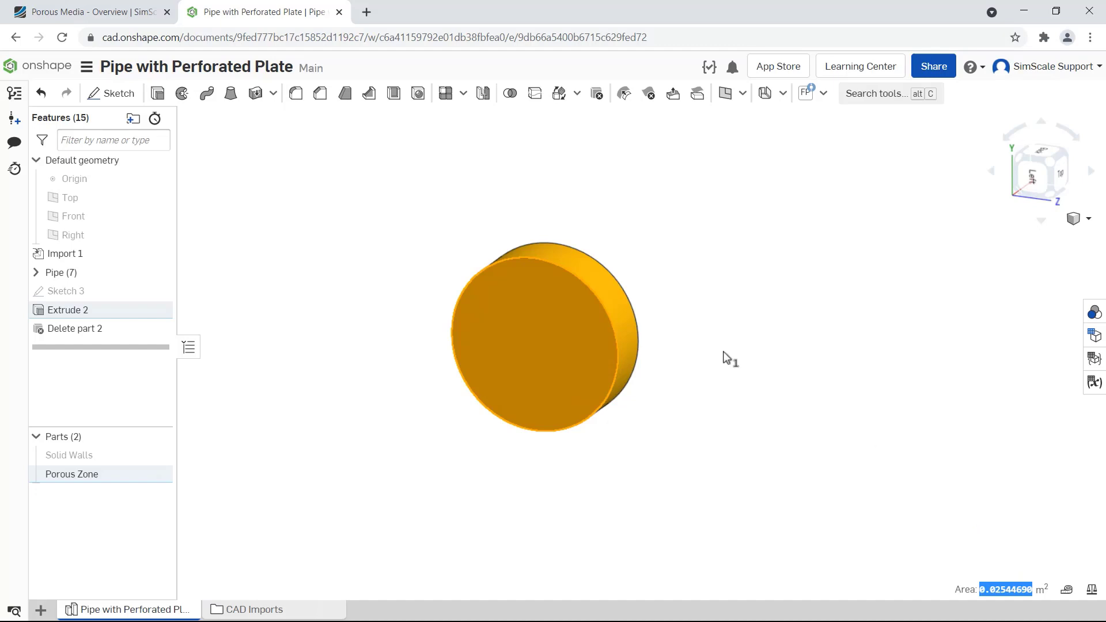
Step: Switch back to SimScale and set the pressure loss curve's cross-section area to the copied 0.02544690 m²
click(147, 14)
click(310, 249)
key(ctrl+v)
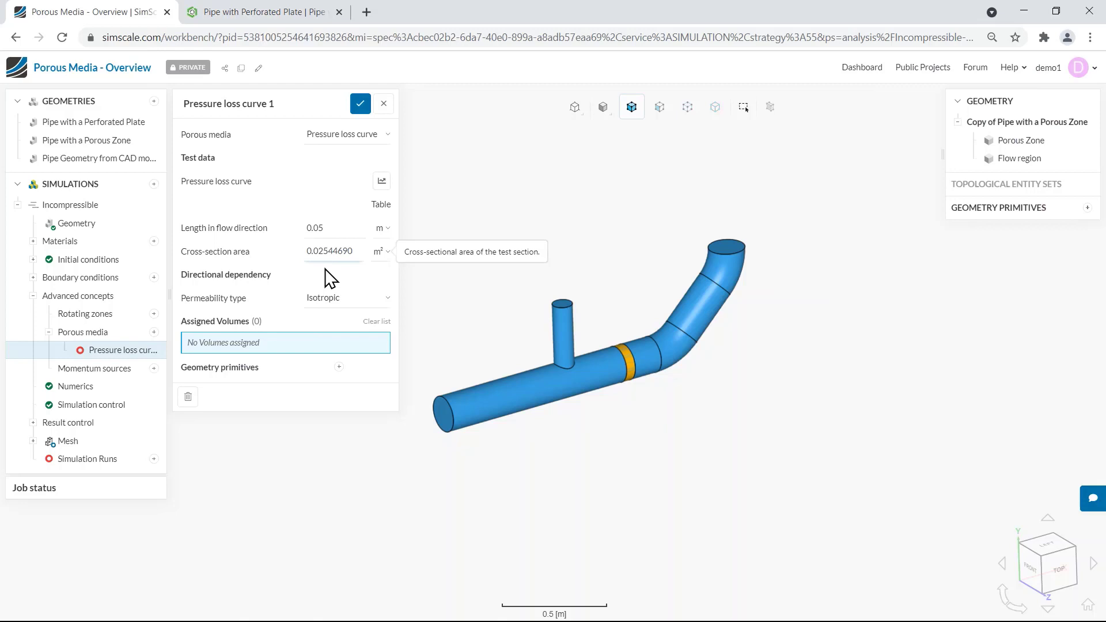
click(330, 277)
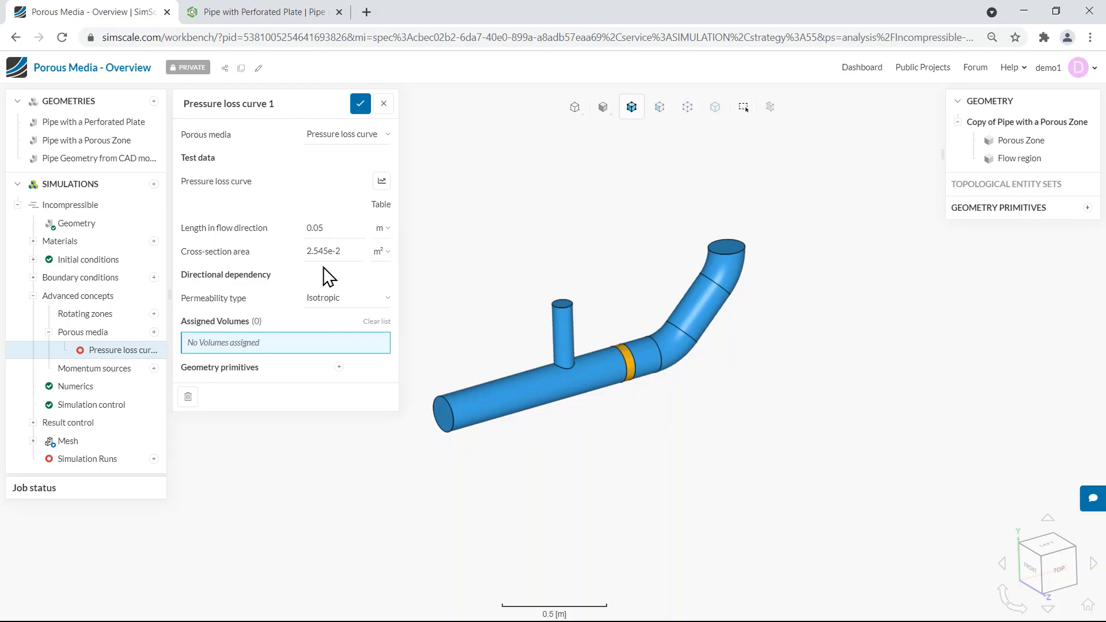
Step: Set the pressure loss curve's permeability type to Directional
click(333, 300)
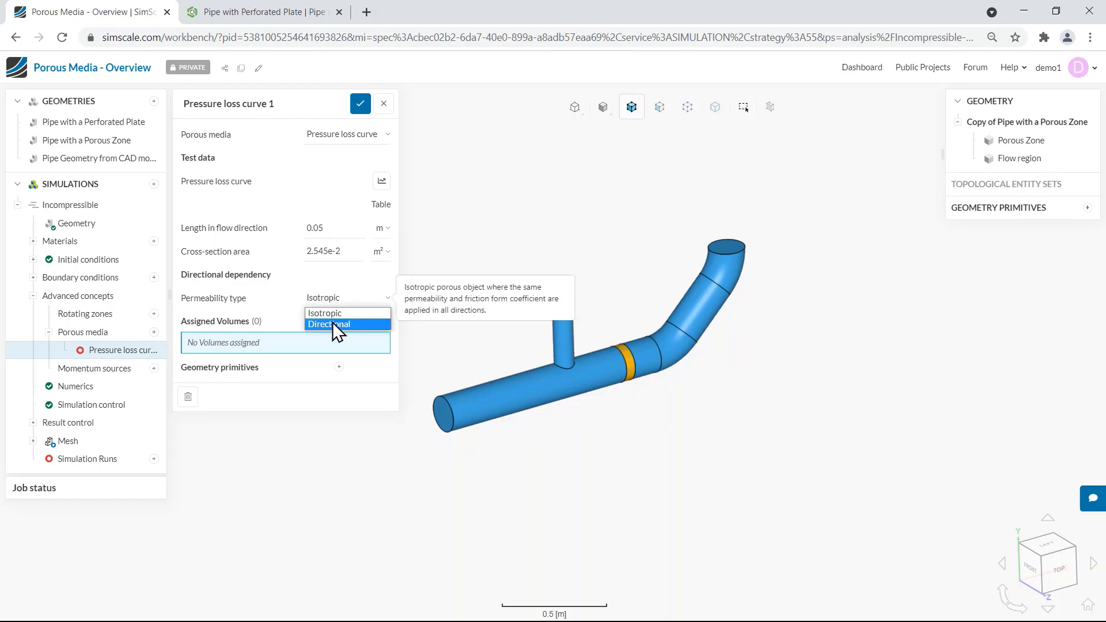
click(333, 324)
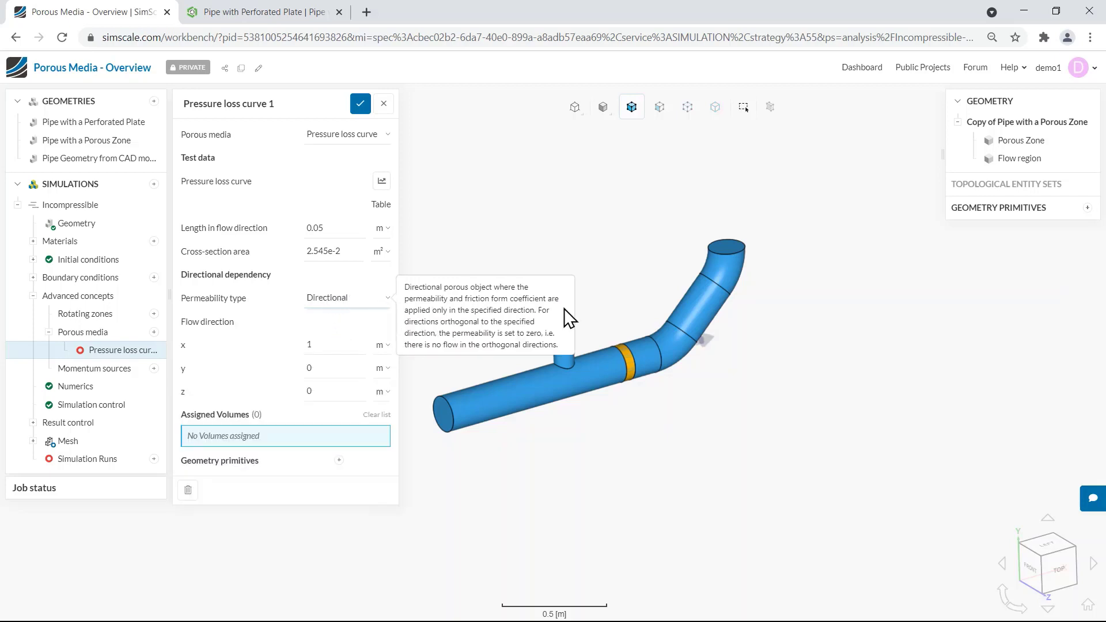
drag(642, 299, 770, 208)
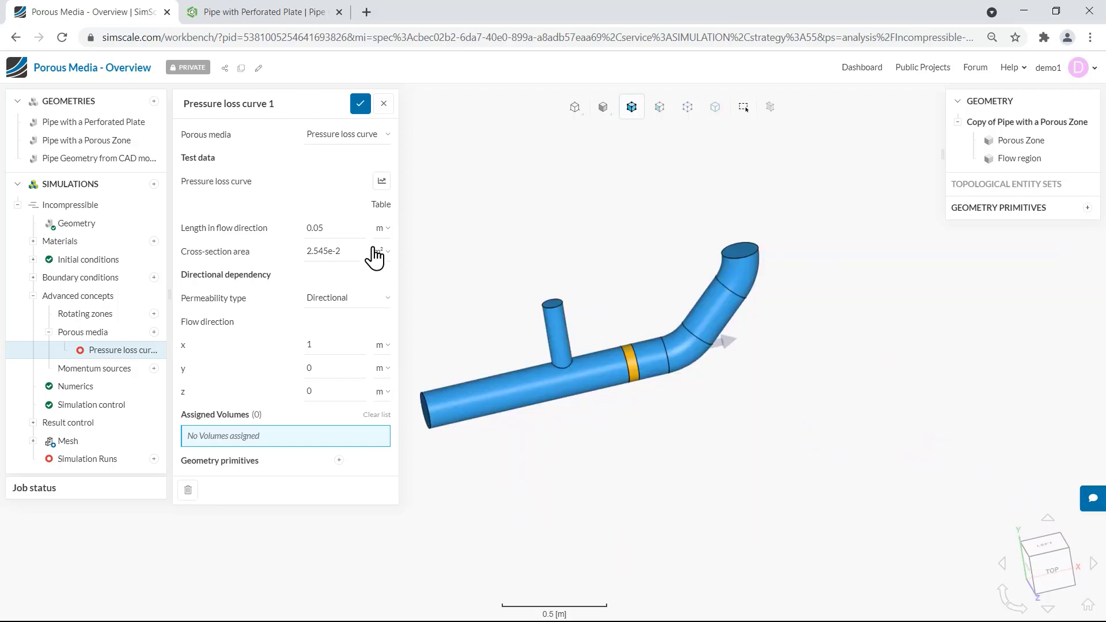
Step: Open the pressure loss curve's table data and assign the Porous Zone volume to this porous medium
click(381, 184)
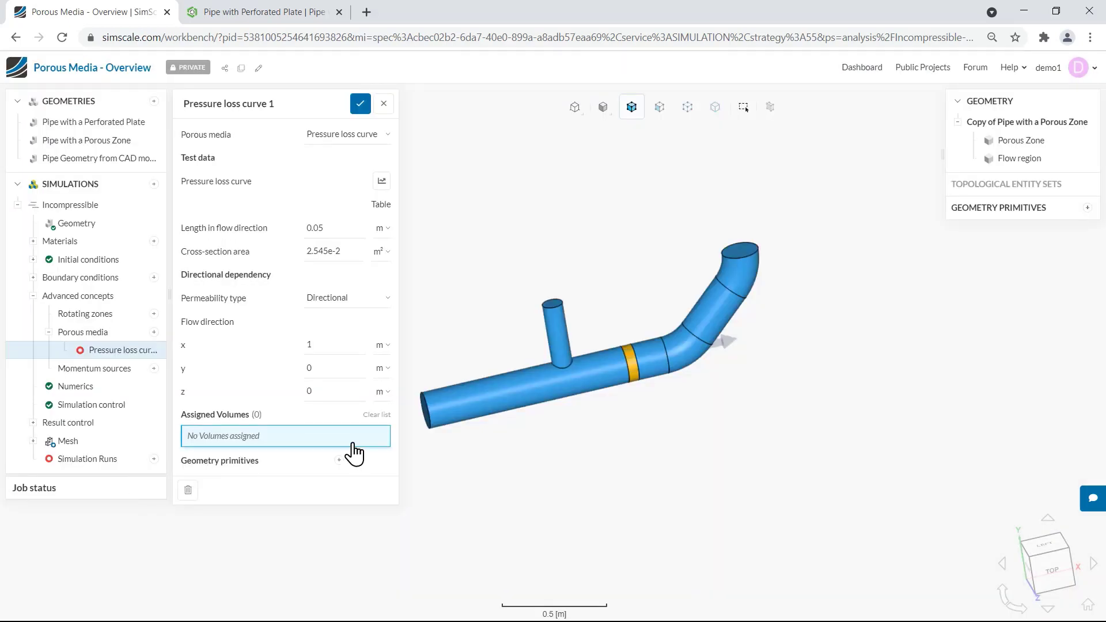
click(1003, 140)
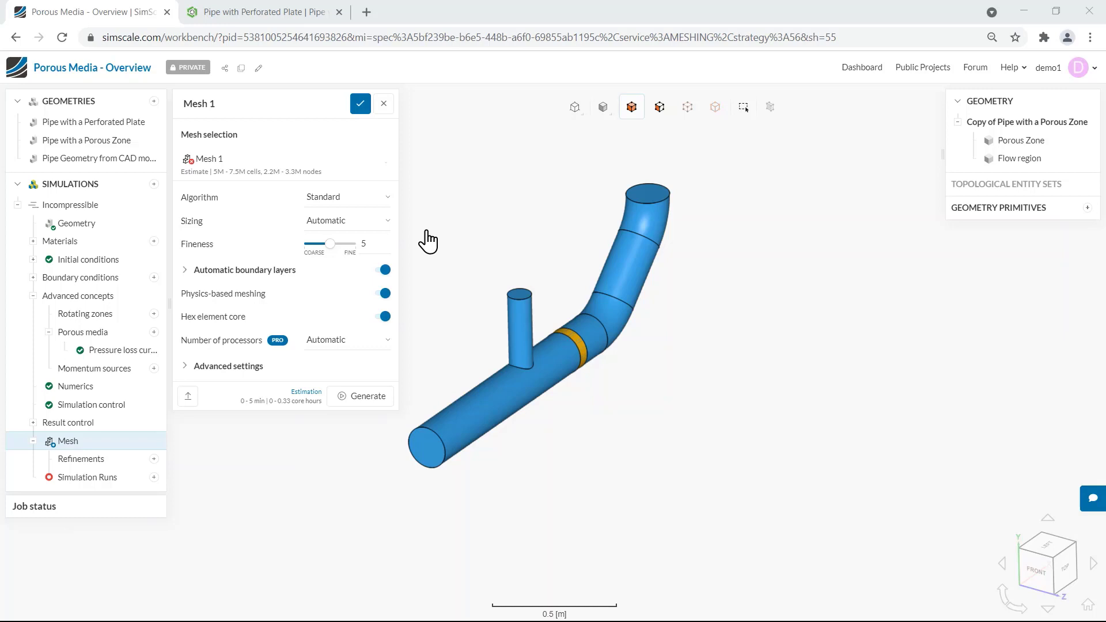
Step: Disable physics-based meshing and add a mesh cell zone assigned to the Porous Zone volume, saving it
mouse_move(383, 293)
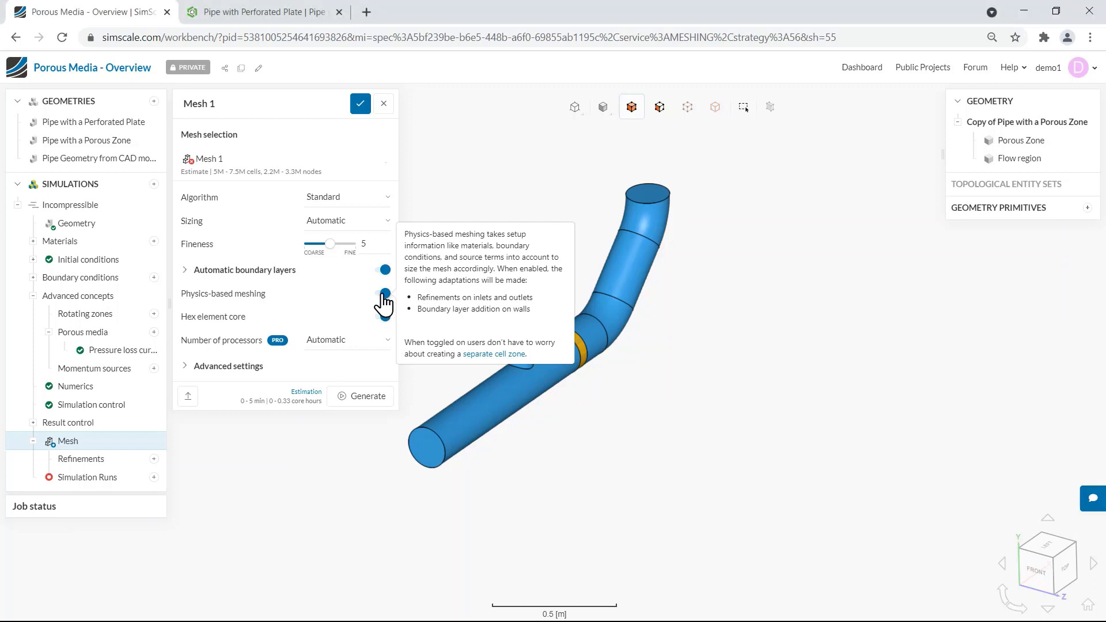
click(383, 294)
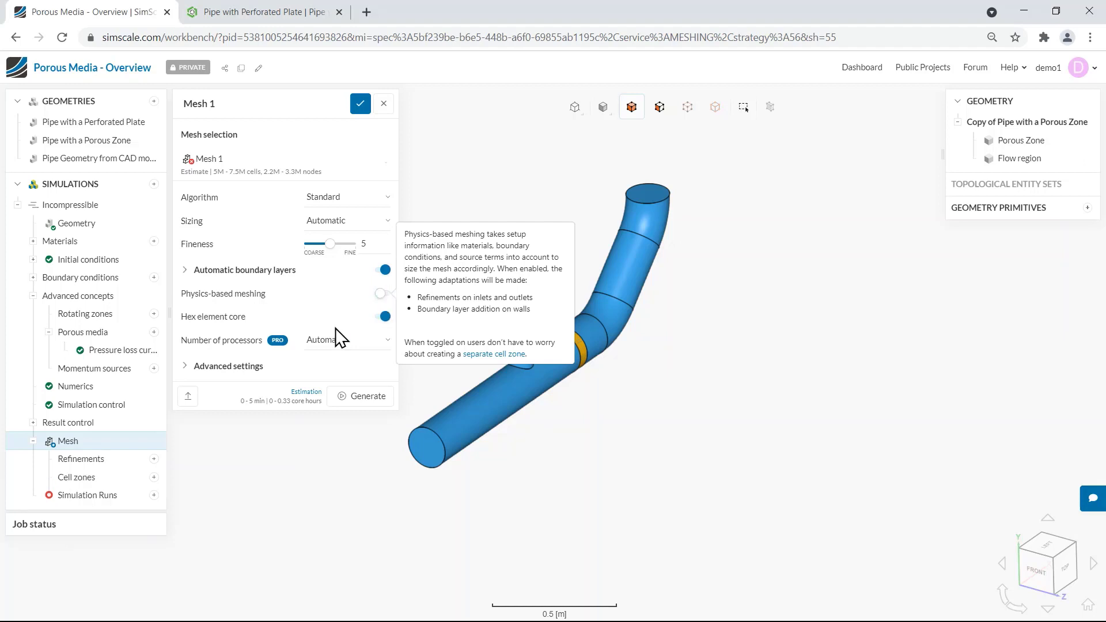
click(154, 478)
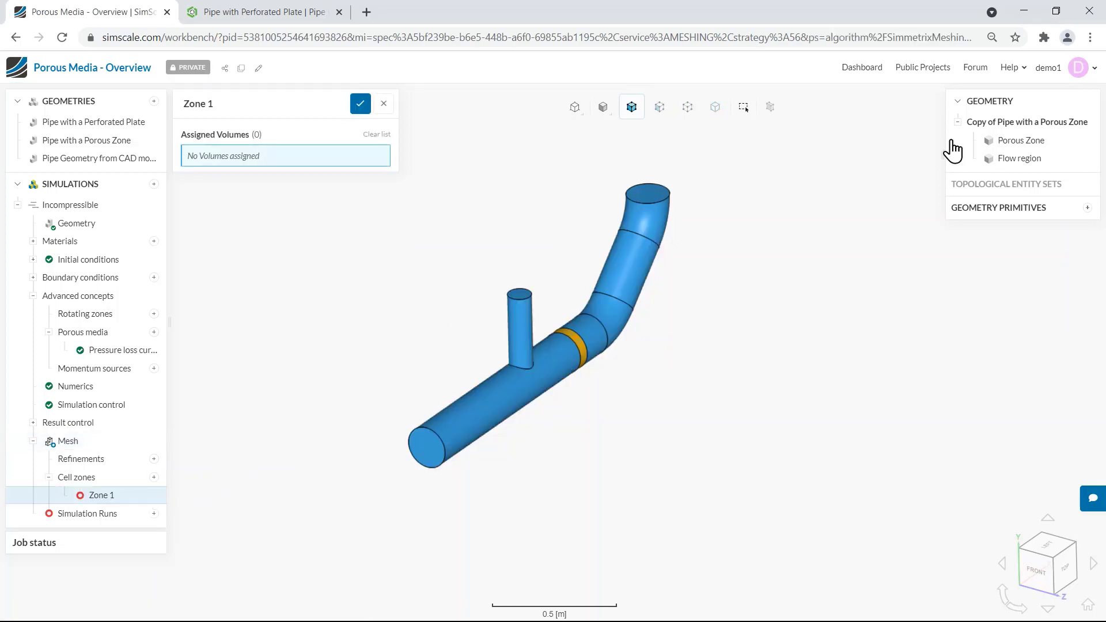
click(1023, 144)
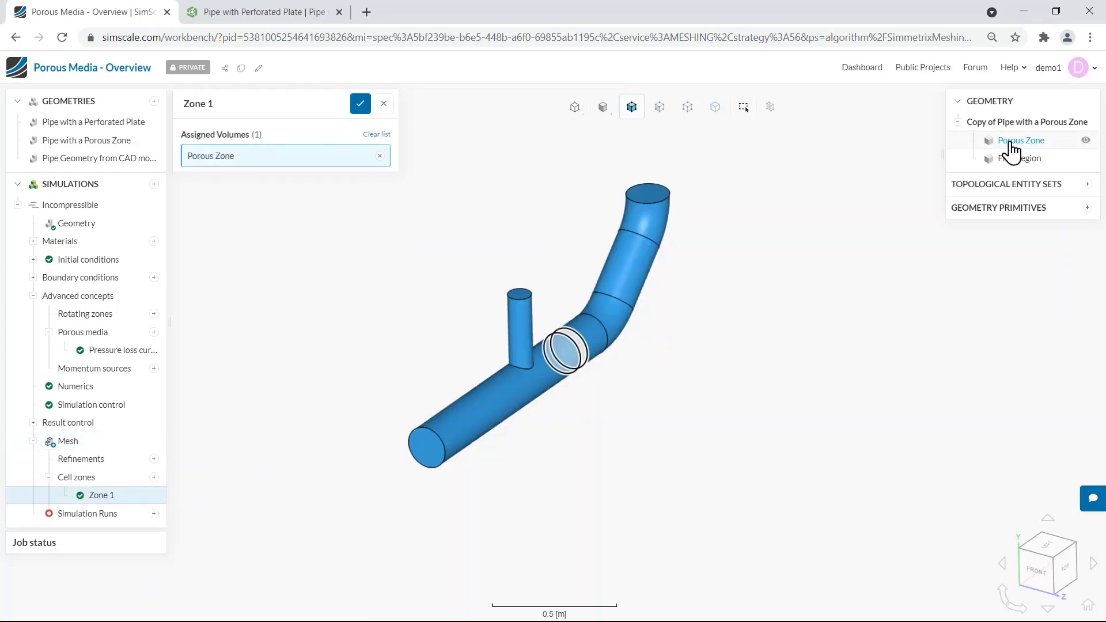
click(365, 110)
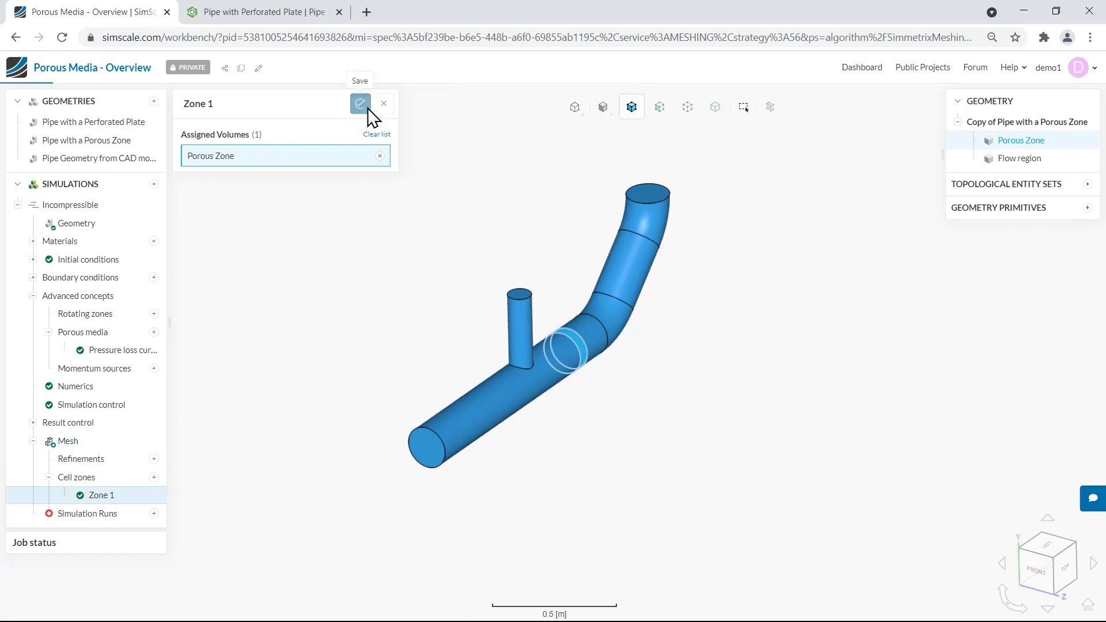
Step: Re-enable physics-based meshing for the mesh and save the mesh settings
click(79, 445)
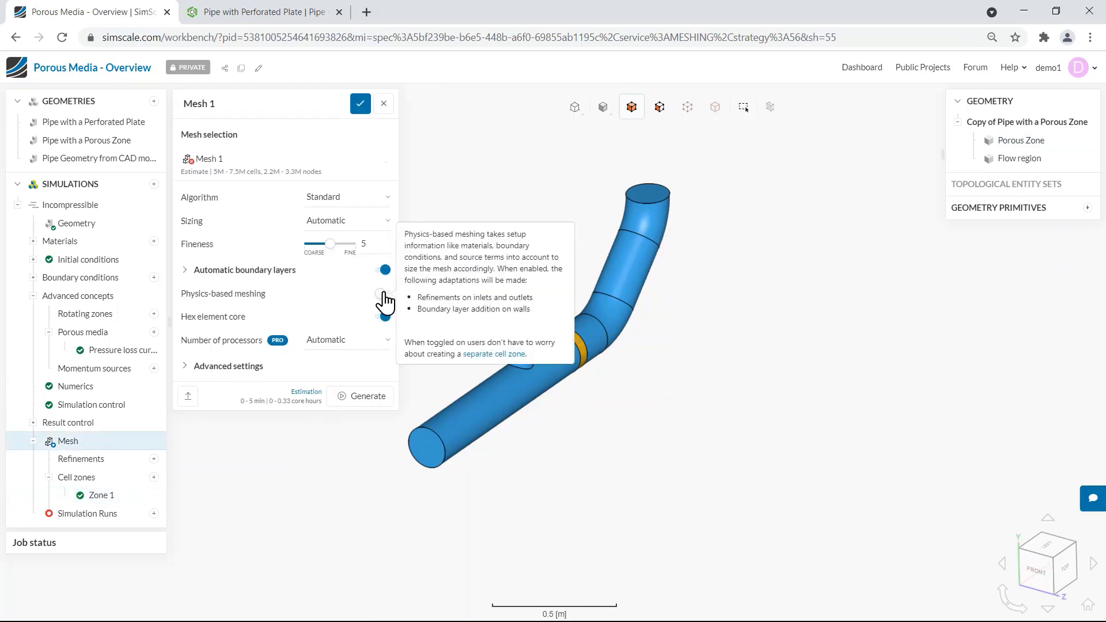
click(383, 293)
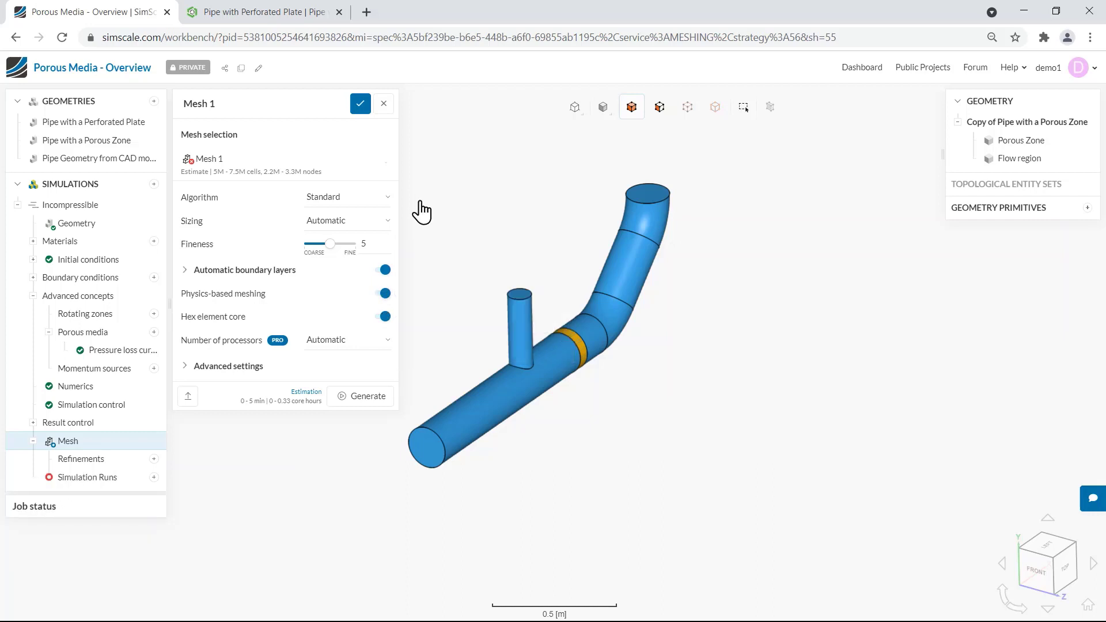
click(360, 105)
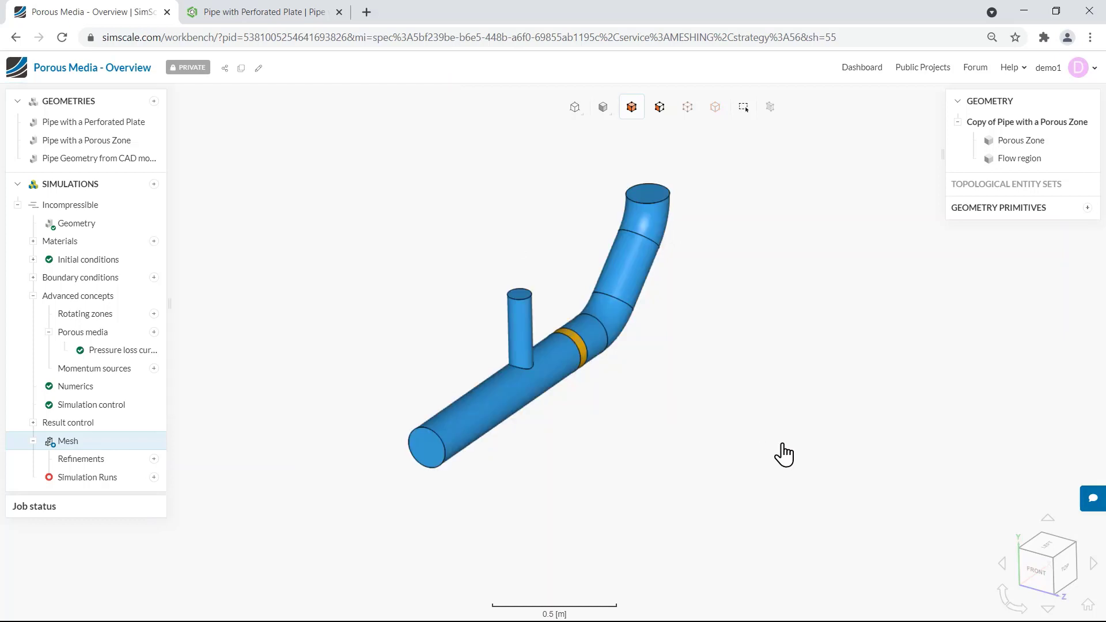
Step: Hide the Flow region volume in the side view of the pipe, leaving the Porous Zone displayed
drag(785, 452, 698, 427)
click(1059, 568)
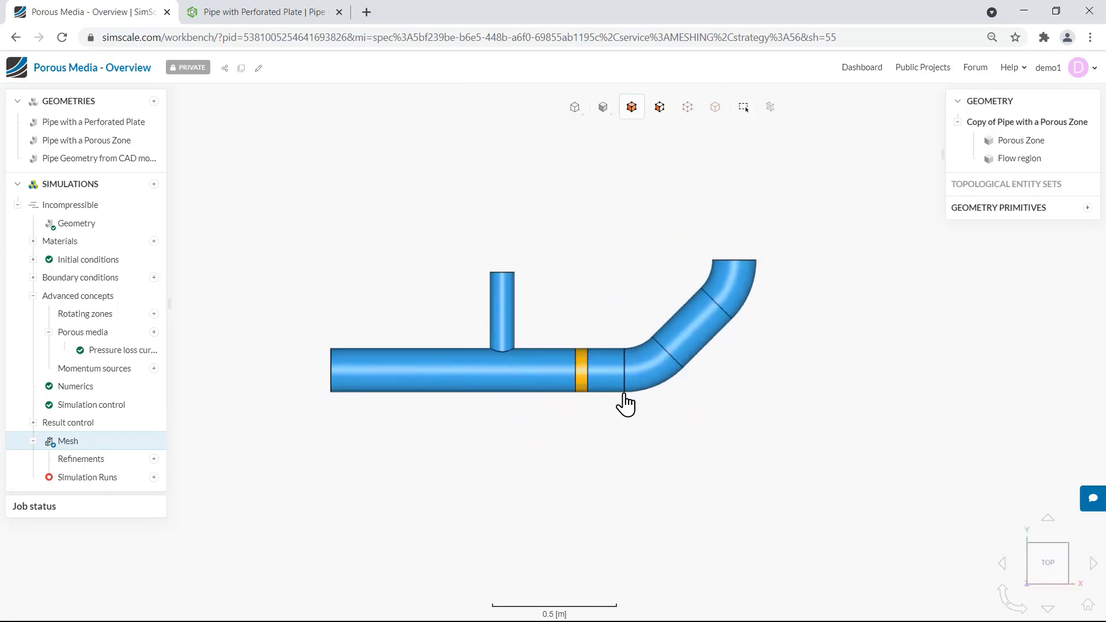
scroll(576, 403, up, 5)
scroll(554, 392, up, 2)
click(555, 390)
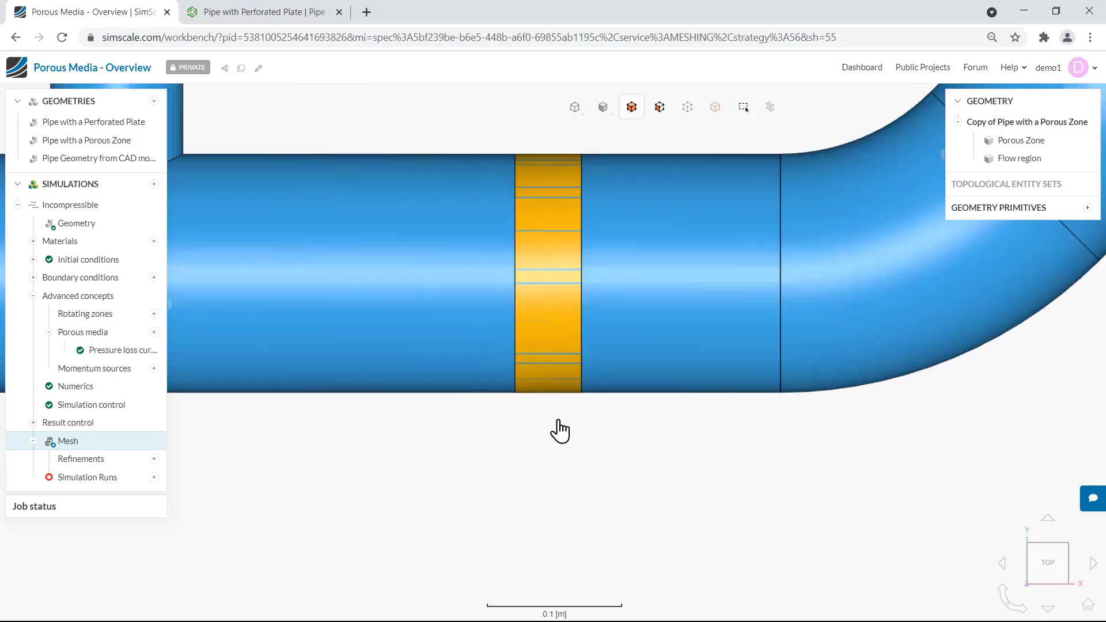
scroll(561, 460, up, 1)
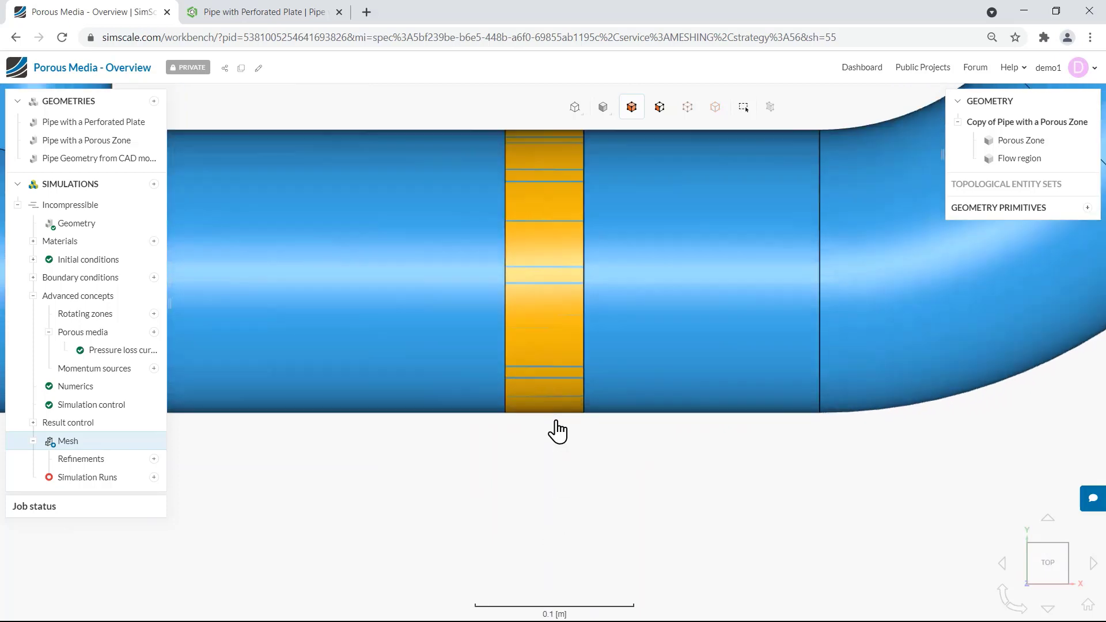
scroll(559, 467, down, 1)
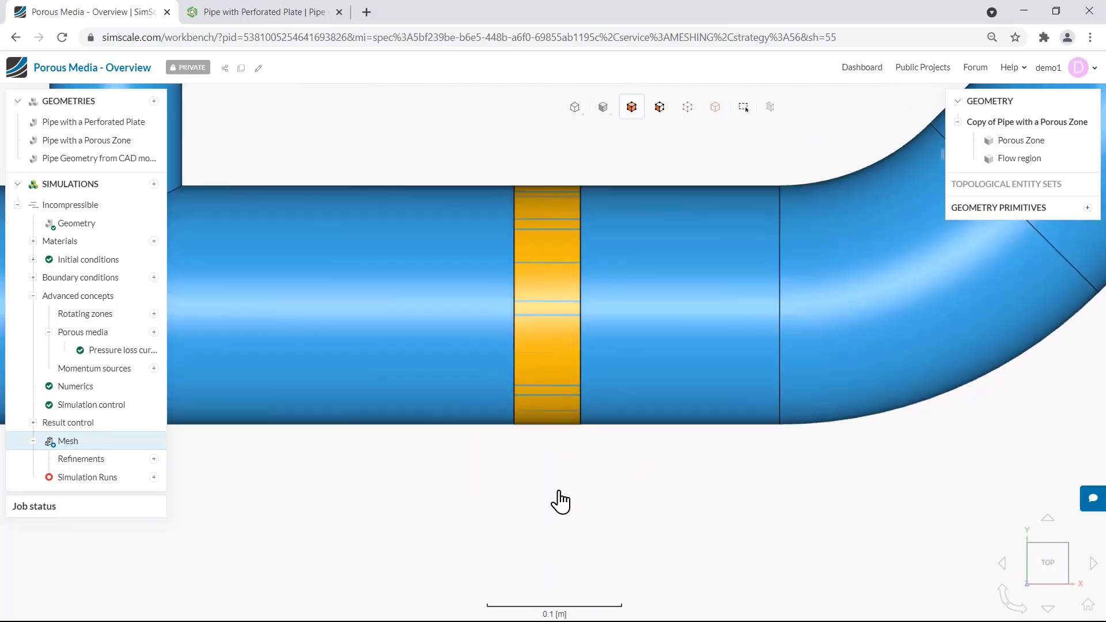
right_click(458, 383)
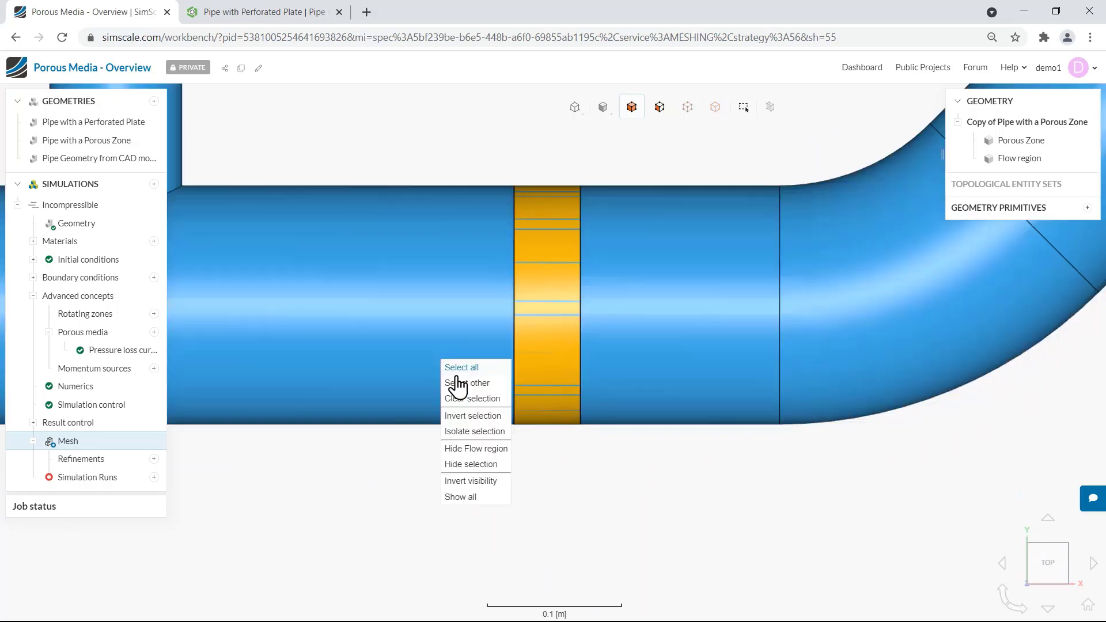
click(480, 450)
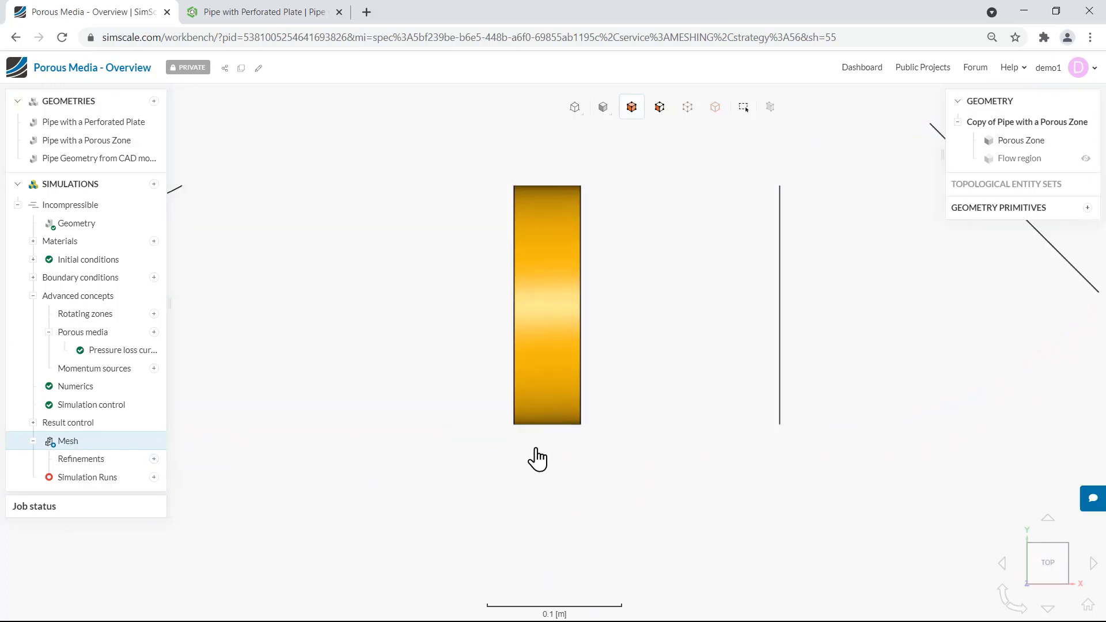
Step: Add a region refinement to the mesh and set its maximum edge length to 0.01 m
scroll(535, 459, up, 2)
scroll(548, 471, down, 1)
scroll(553, 459, up, 2)
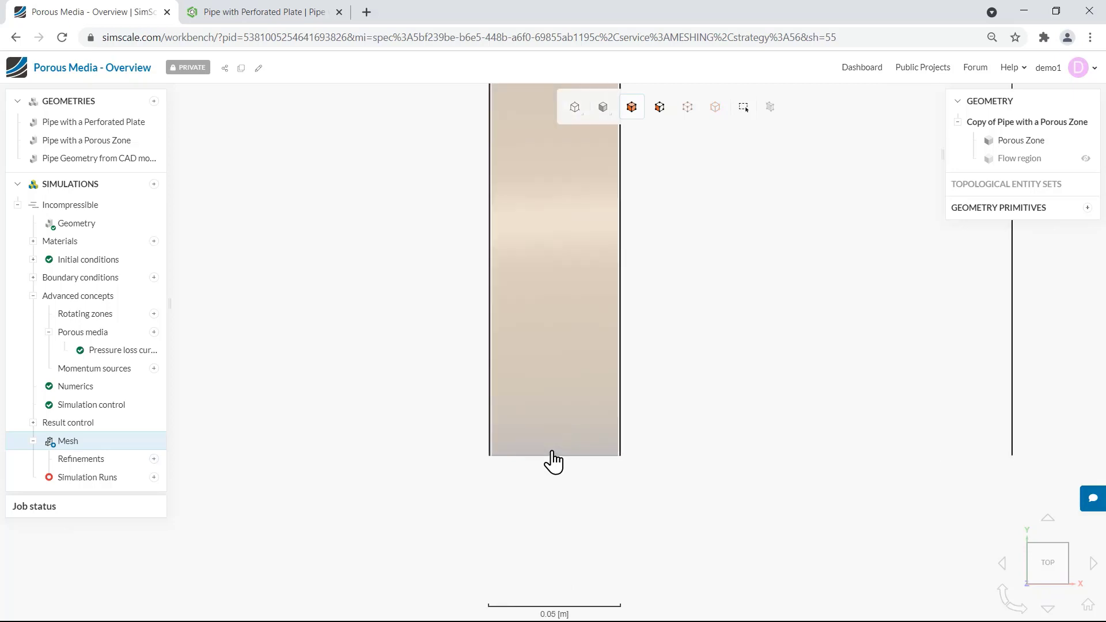
click(154, 459)
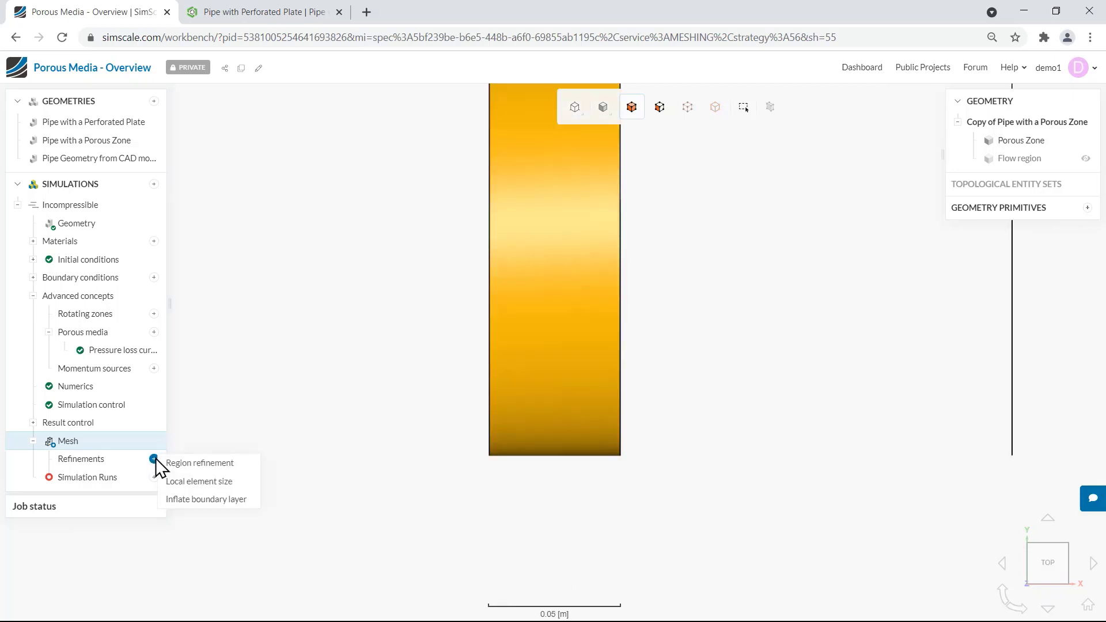
click(187, 465)
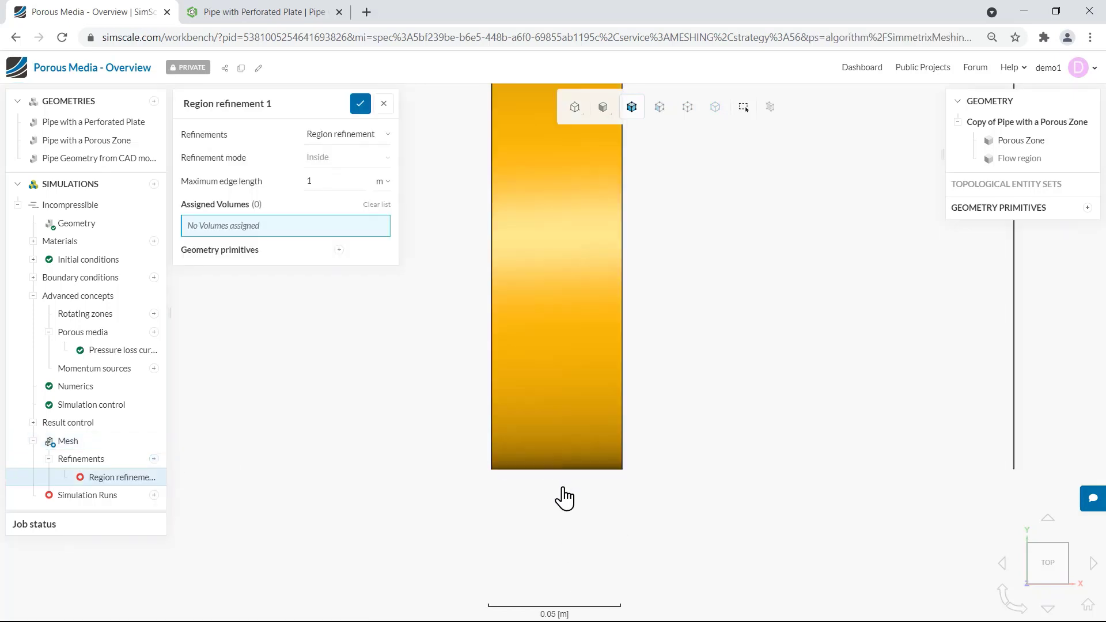
right_drag(565, 500, 568, 600)
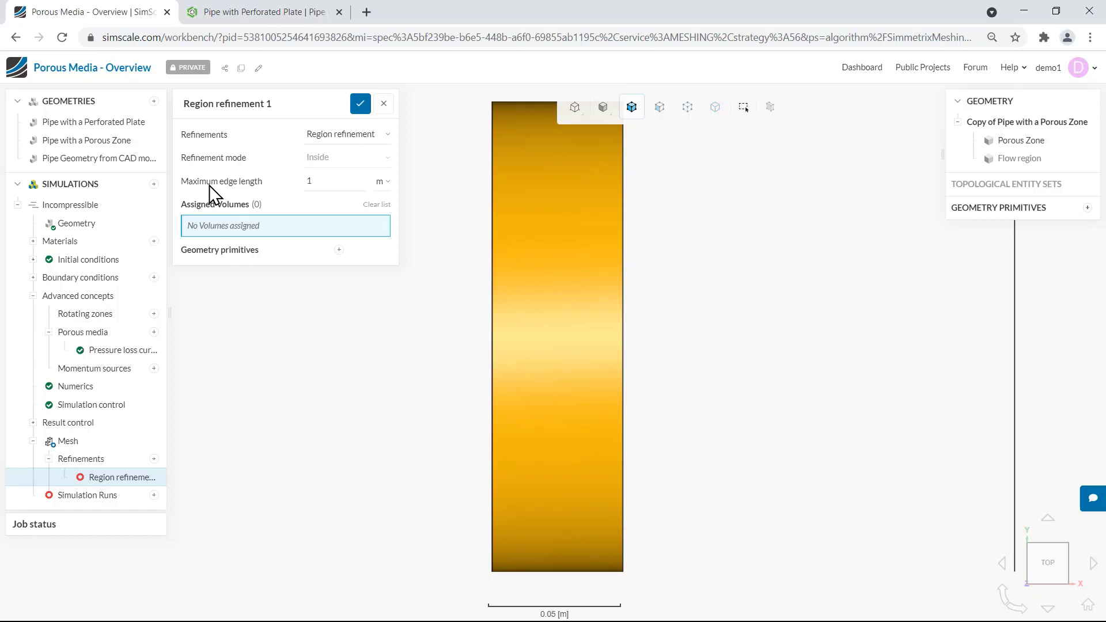
double_click(320, 179)
text(0.01)
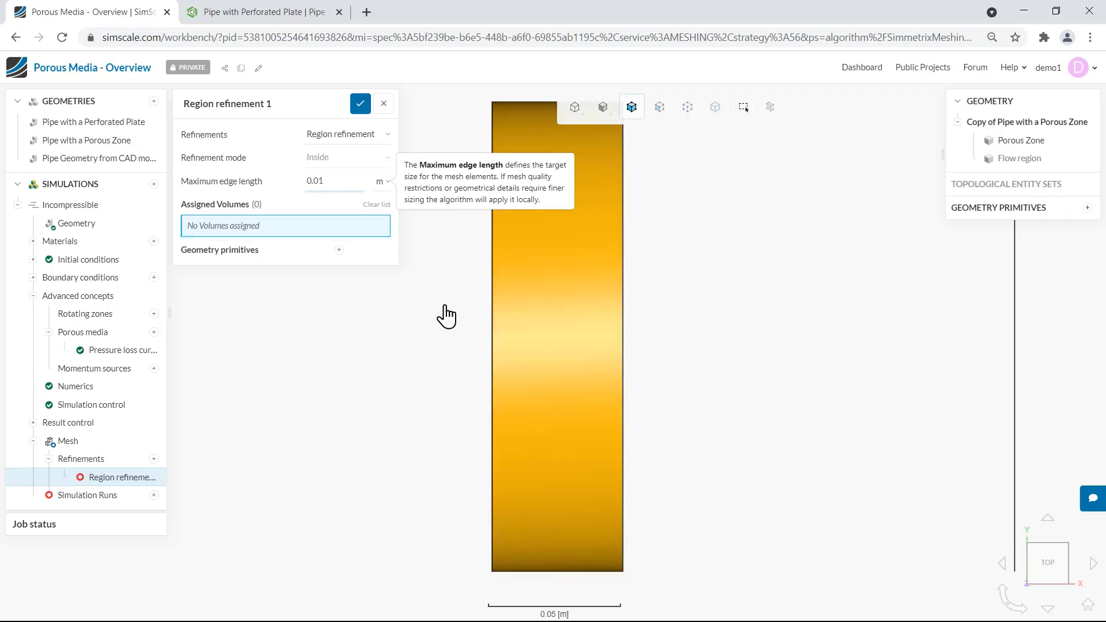
Step: Assign the Porous Zone volume to the region refinement and save it
click(515, 320)
mouse_move(462, 381)
mouse_down()
mouse_move(420, 380)
mouse_move(476, 364)
mouse_up()
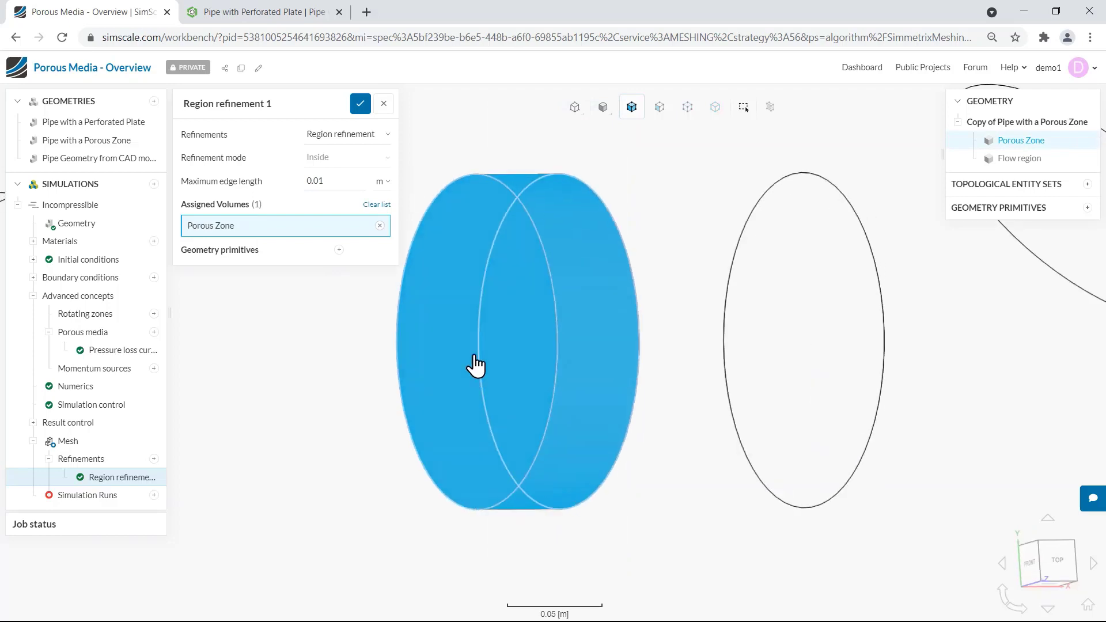
click(359, 104)
Step: Invert the volumes' visibility to show the Flow region and hide the Porous Zone
right_click(337, 301)
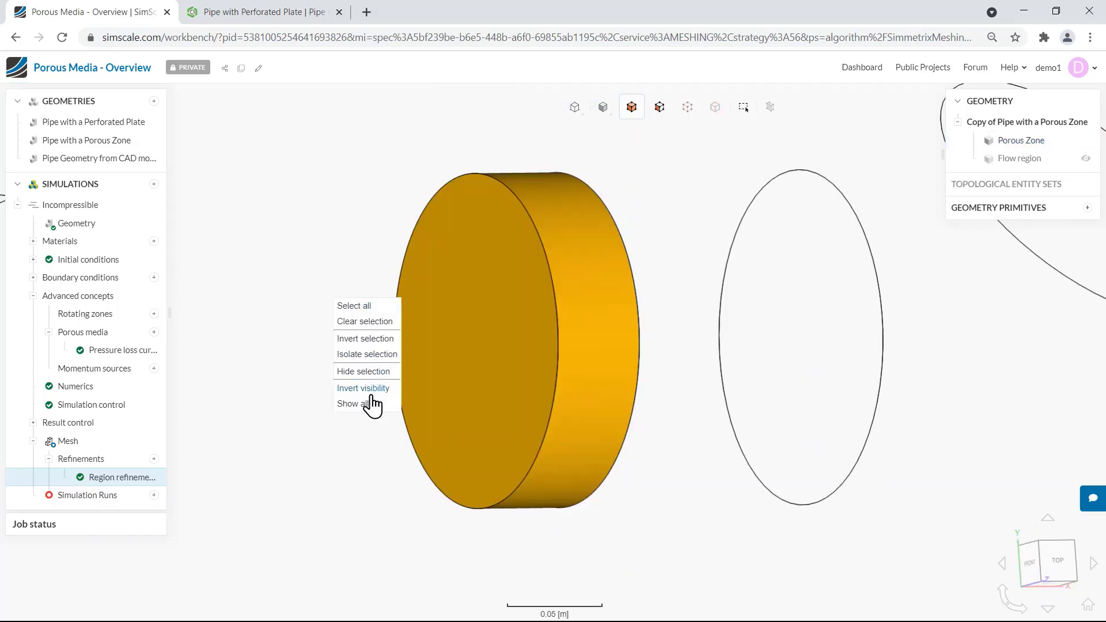
click(374, 388)
scroll(411, 390, down, 5)
drag(419, 413, 420, 475)
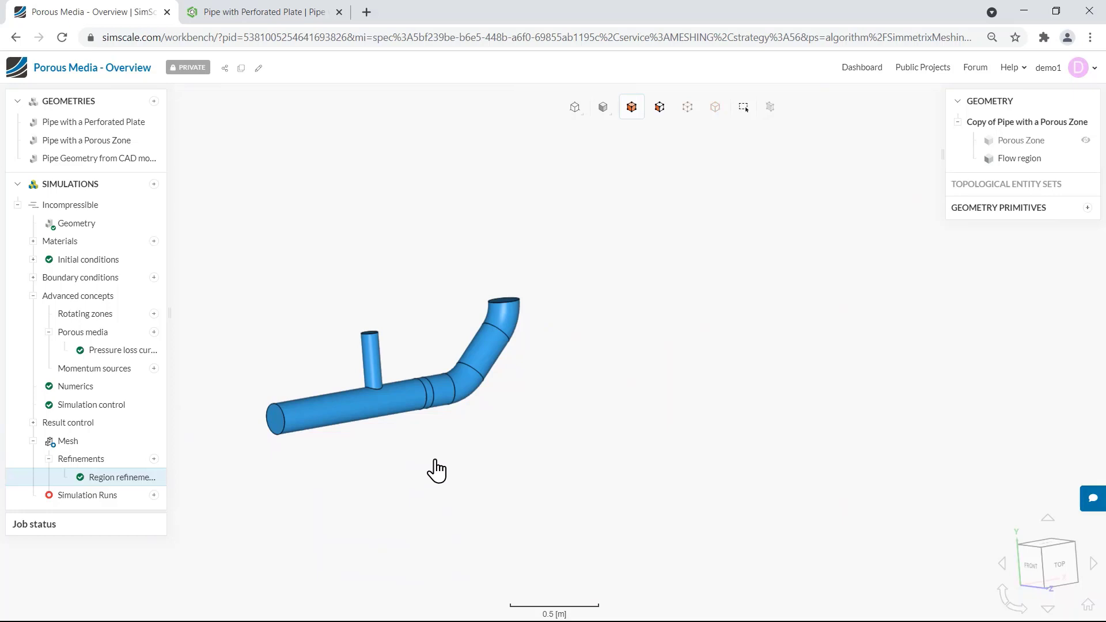
scroll(572, 462, down, 2)
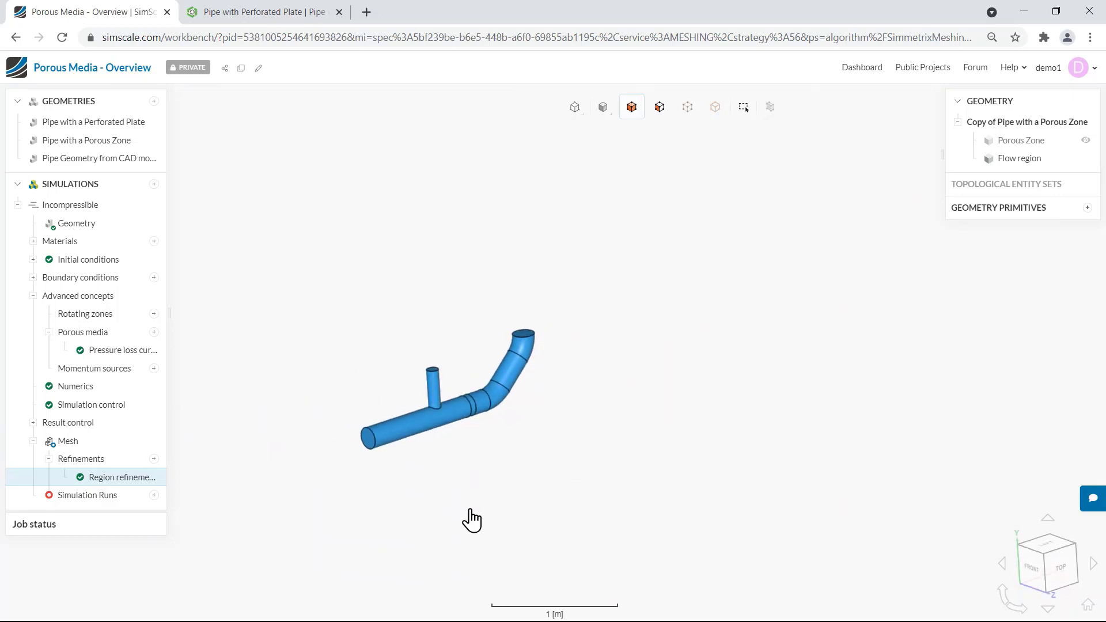